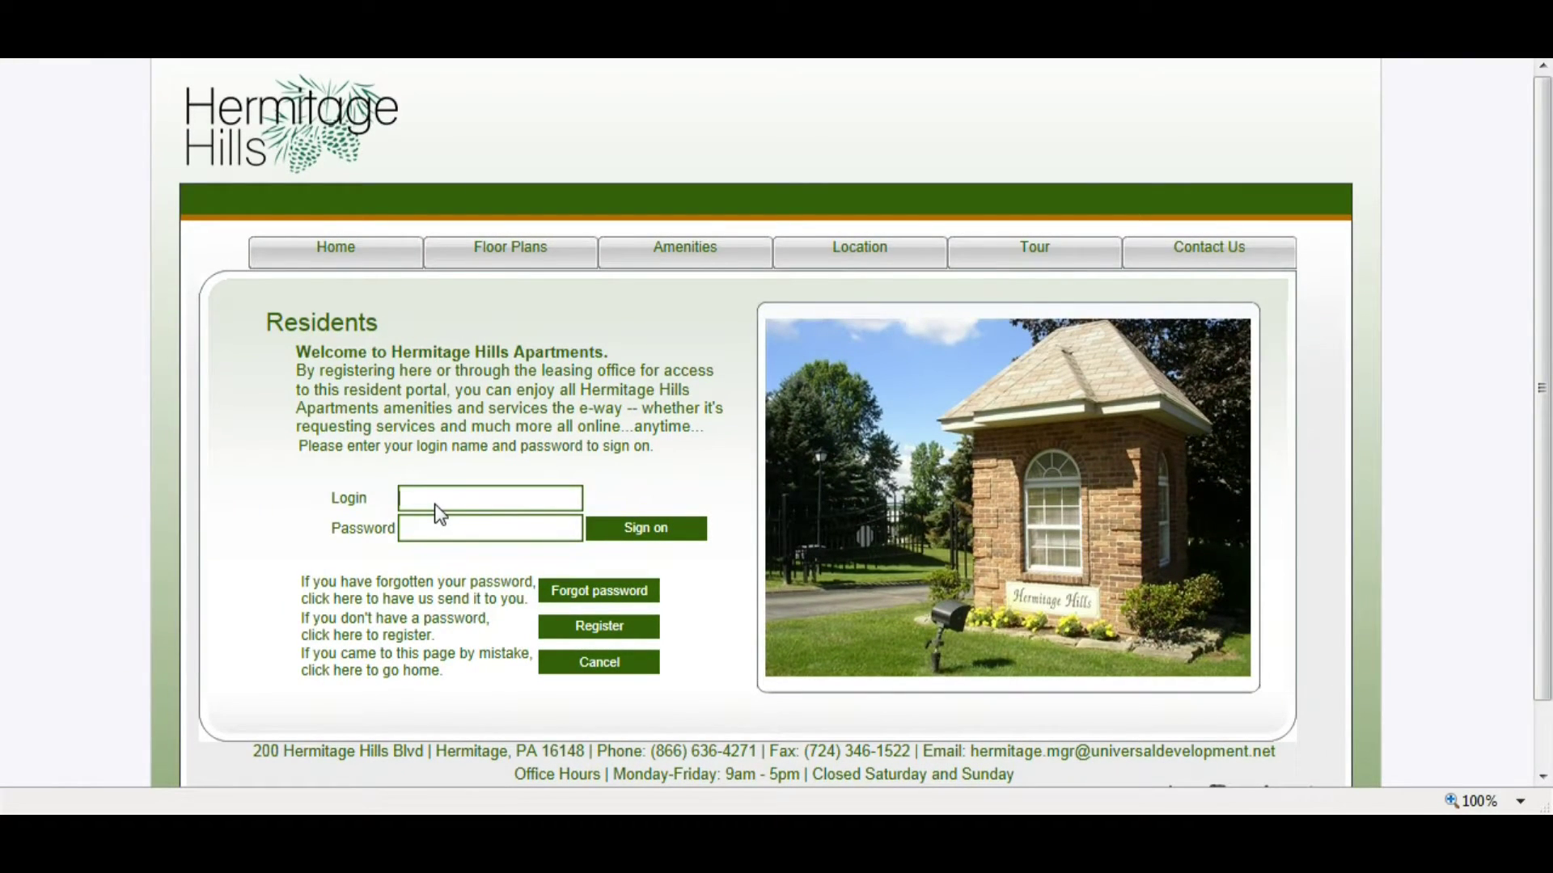
Sign in with the resident's login name and password, then view the saved payment accounts.
type("brendan")
key("Tab")
type("•••••••••••")
left_click(639, 528)
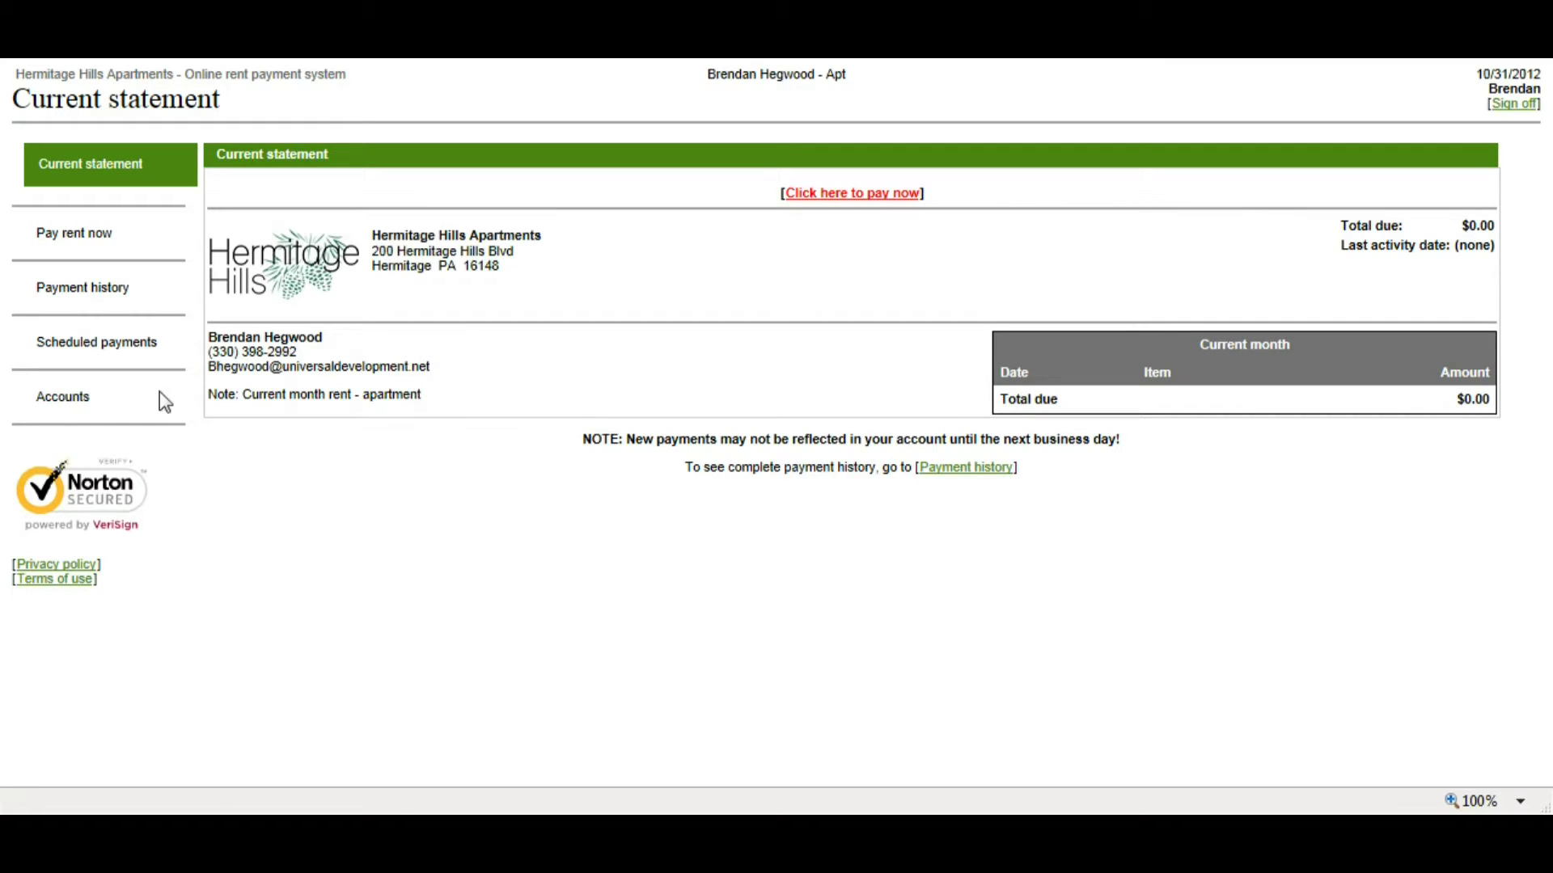
left_click(62, 407)
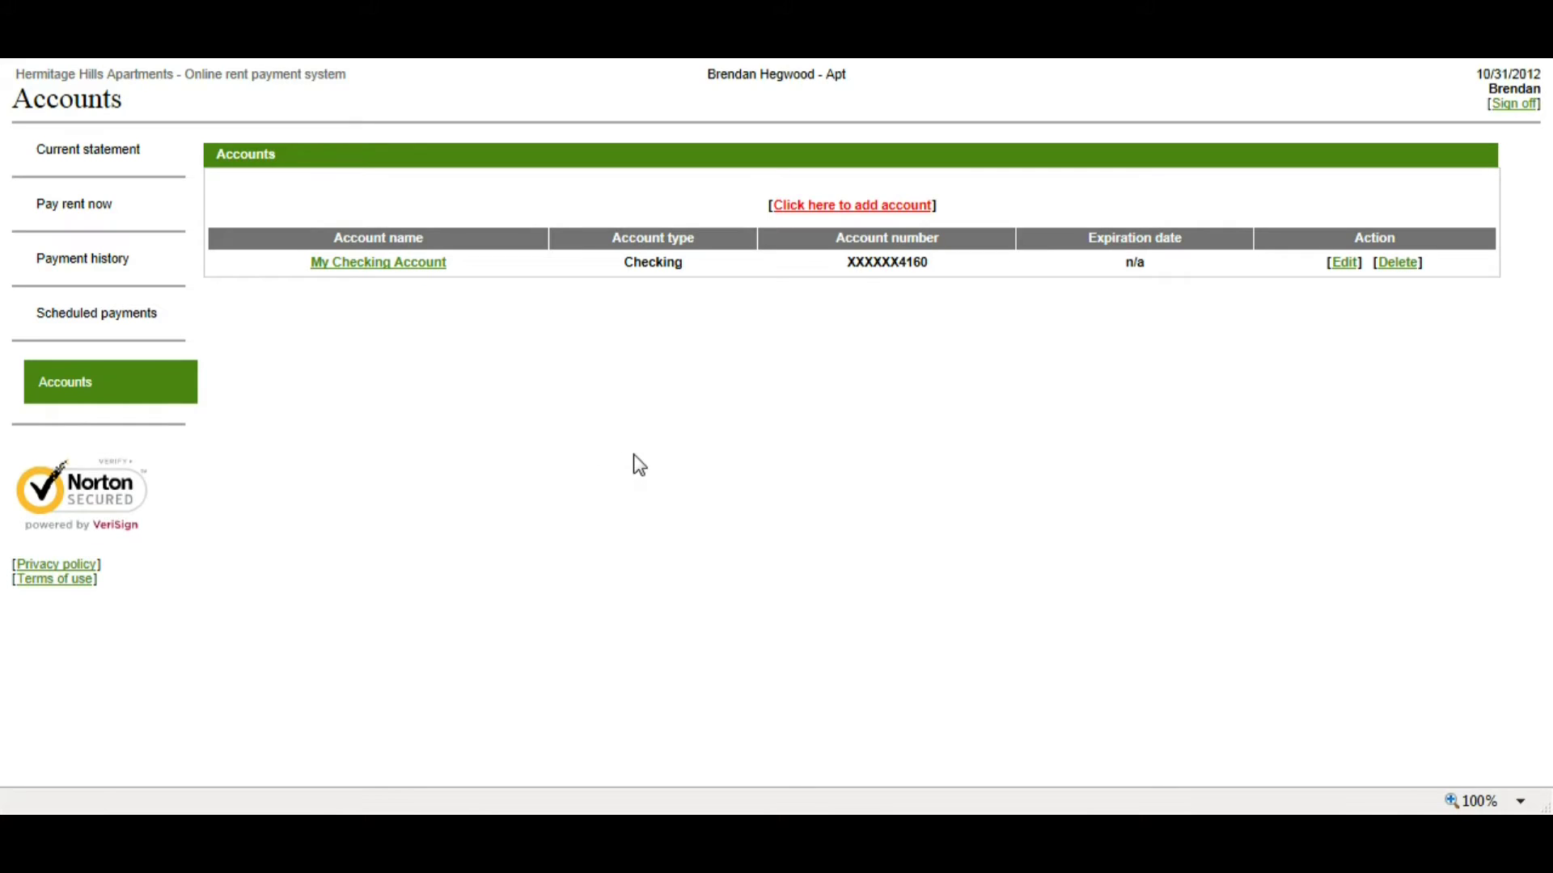
Open the add bank account form, focus Account name, and select Checking as the type.
left_click(817, 212)
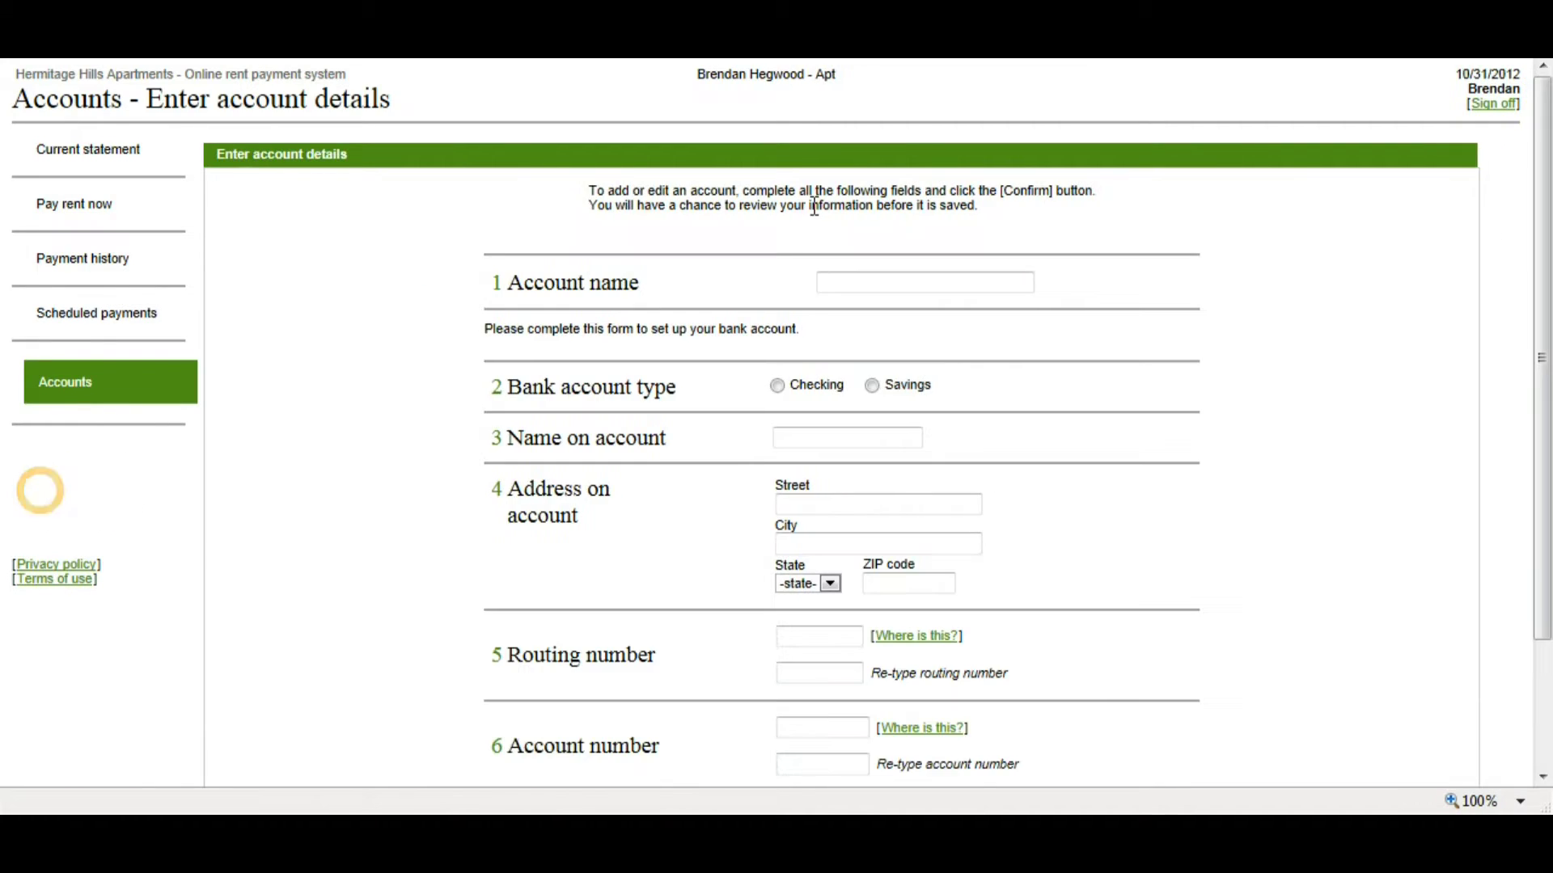
scroll(843, 245, "down", 1)
scroll(844, 246, "down", 1)
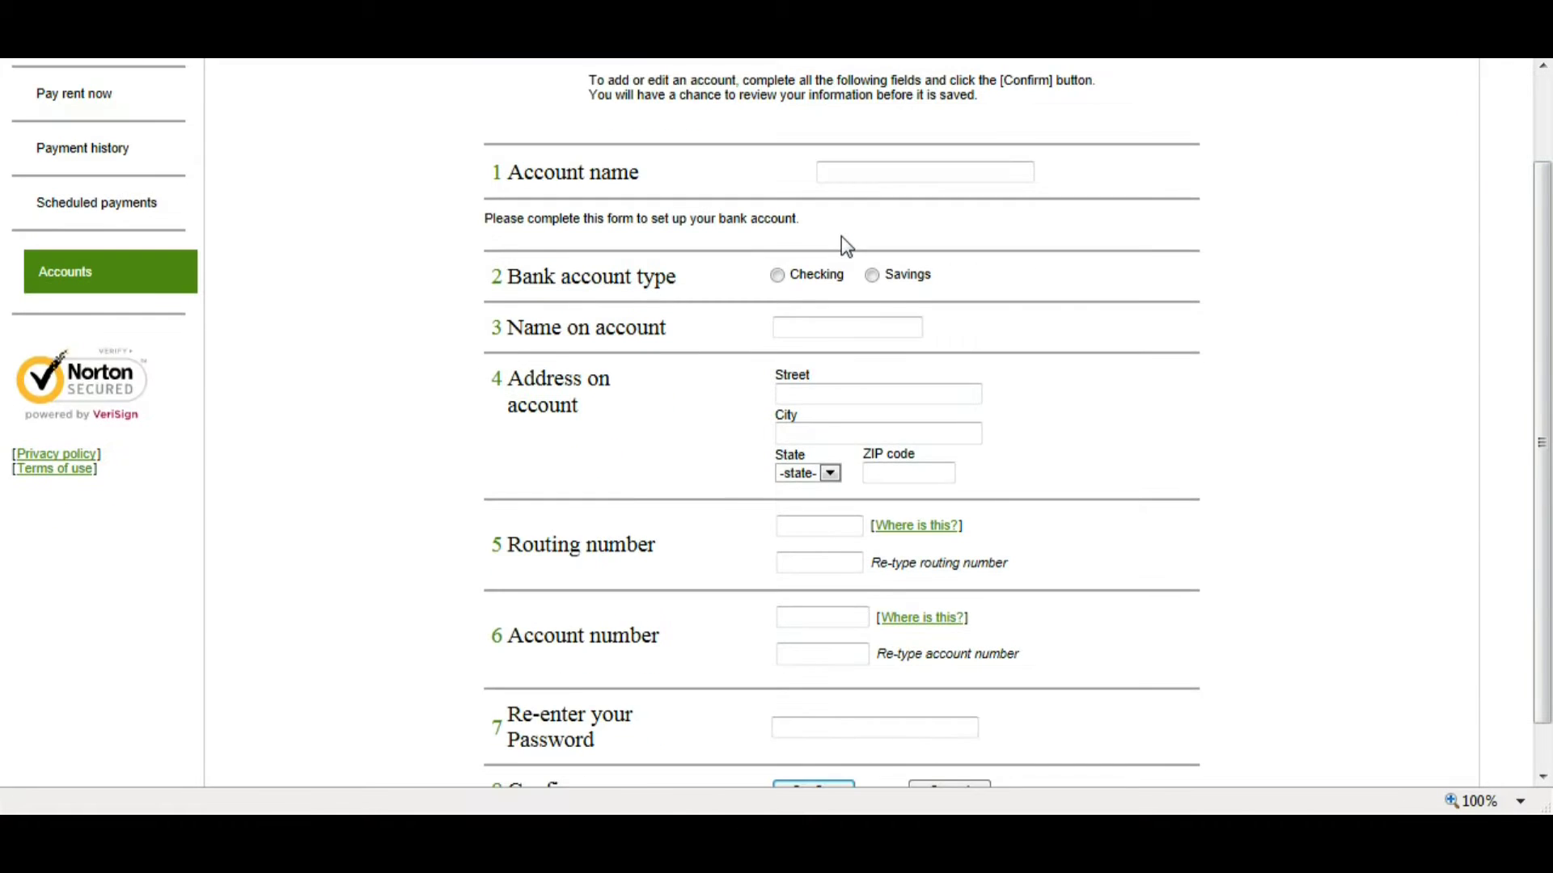
left_click(852, 174)
left_click(777, 275)
mouse_move(931, 625)
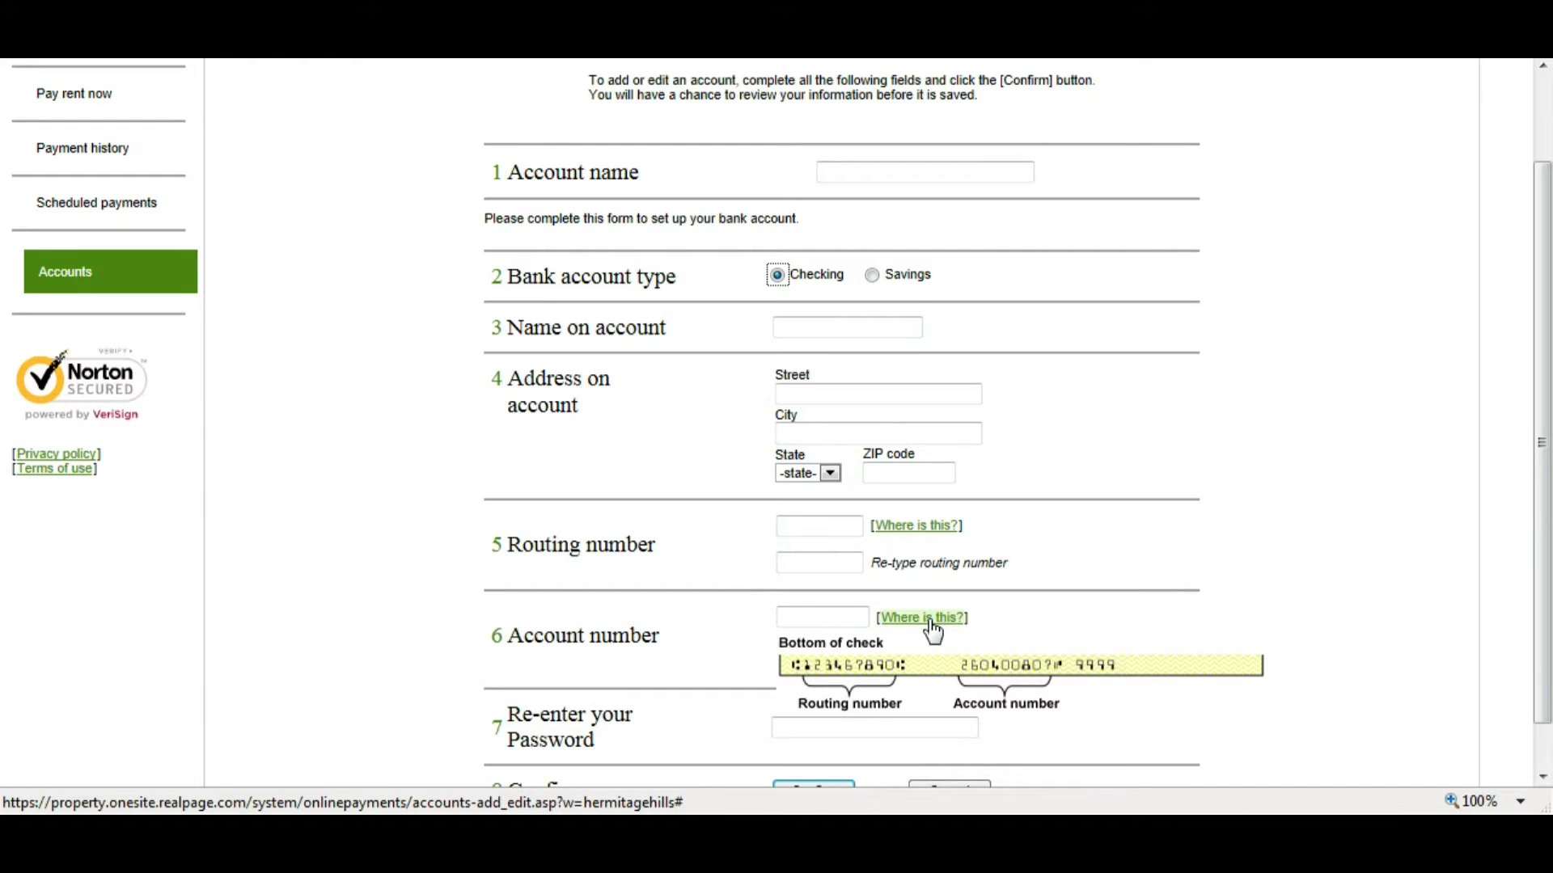
left_click(797, 528)
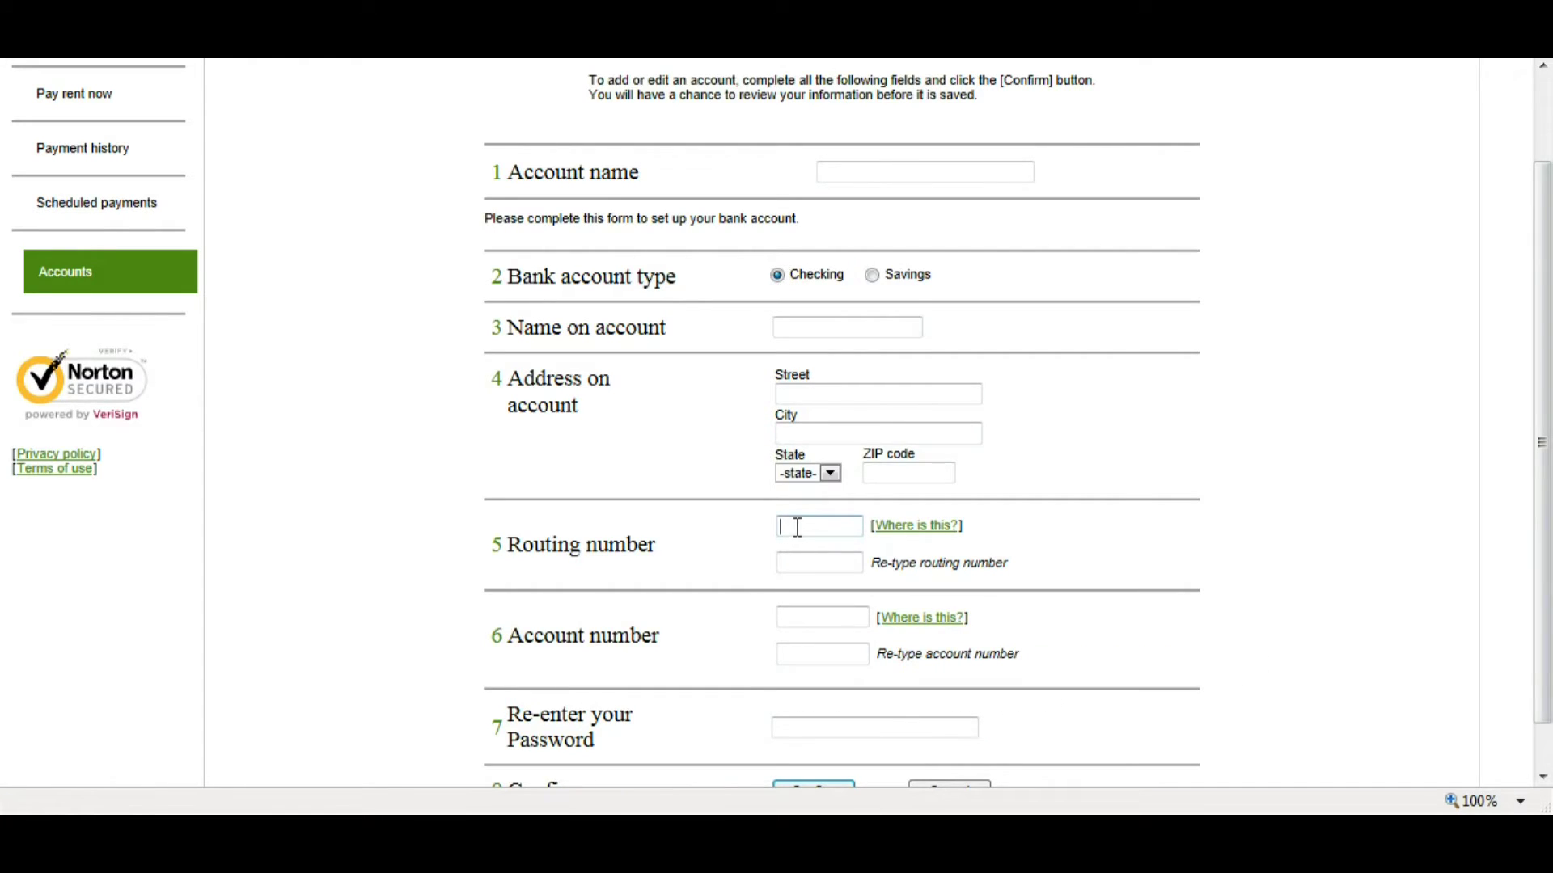
scroll(793, 525, "down", 1)
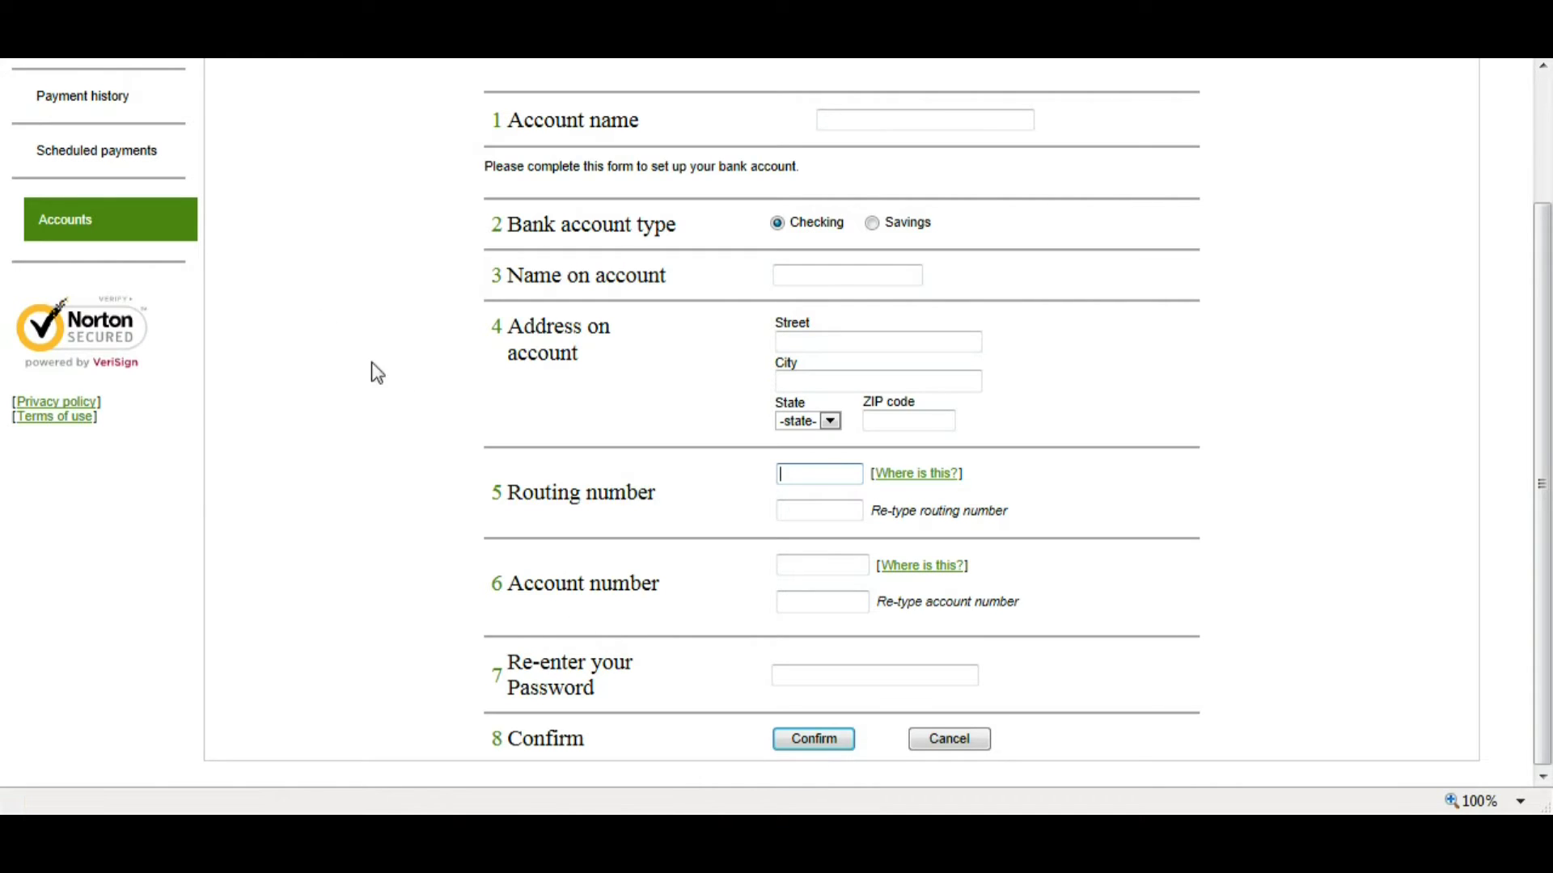
left_click(954, 739)
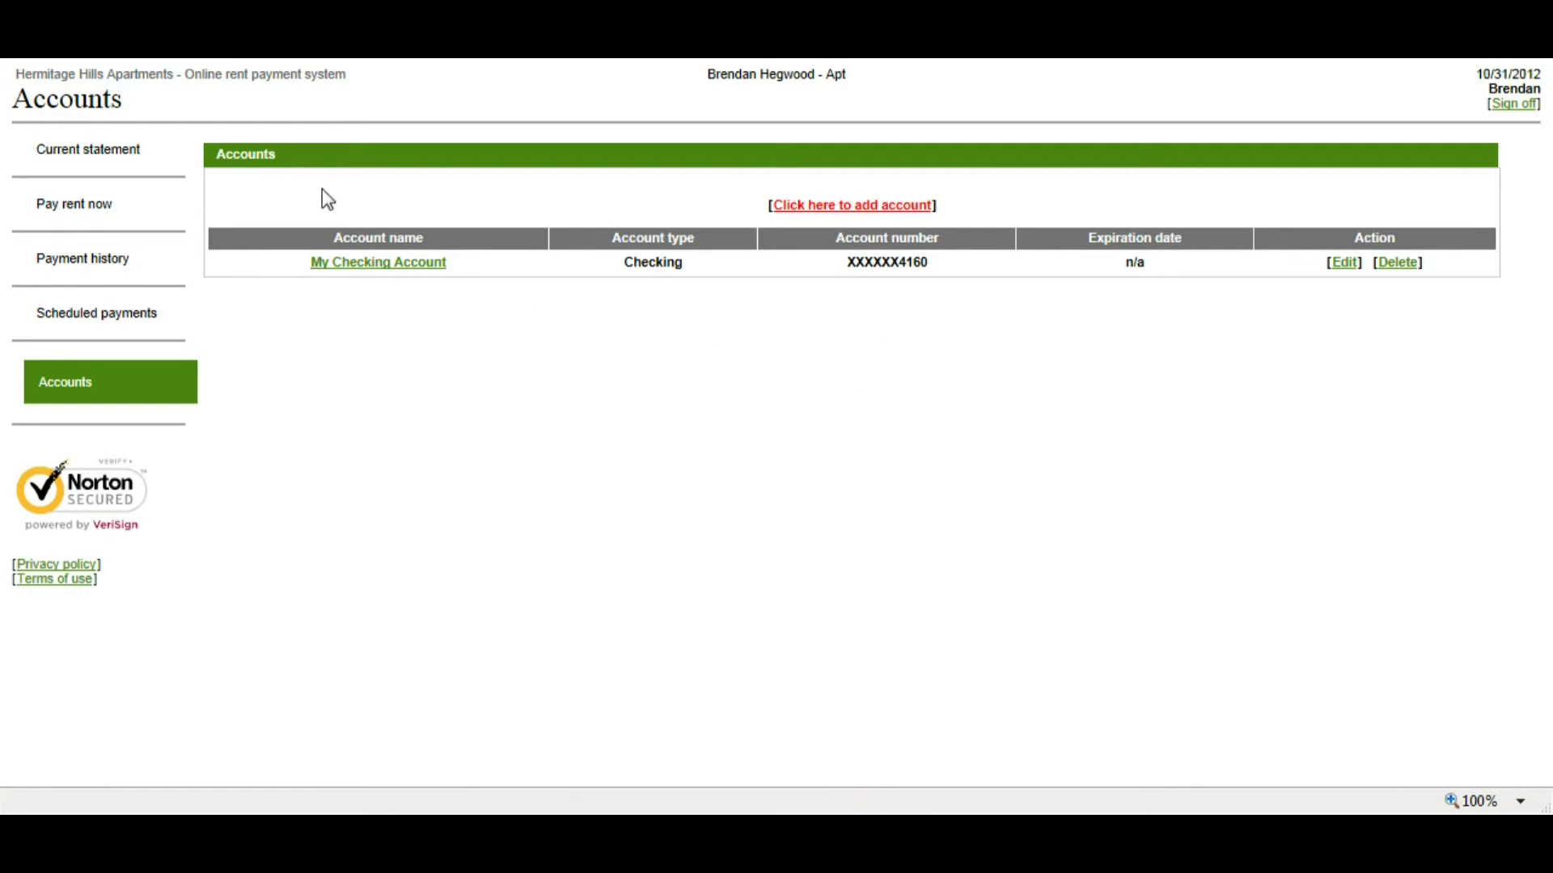
Go to the Current statement page showing $0.00 total due.
left_click(82, 160)
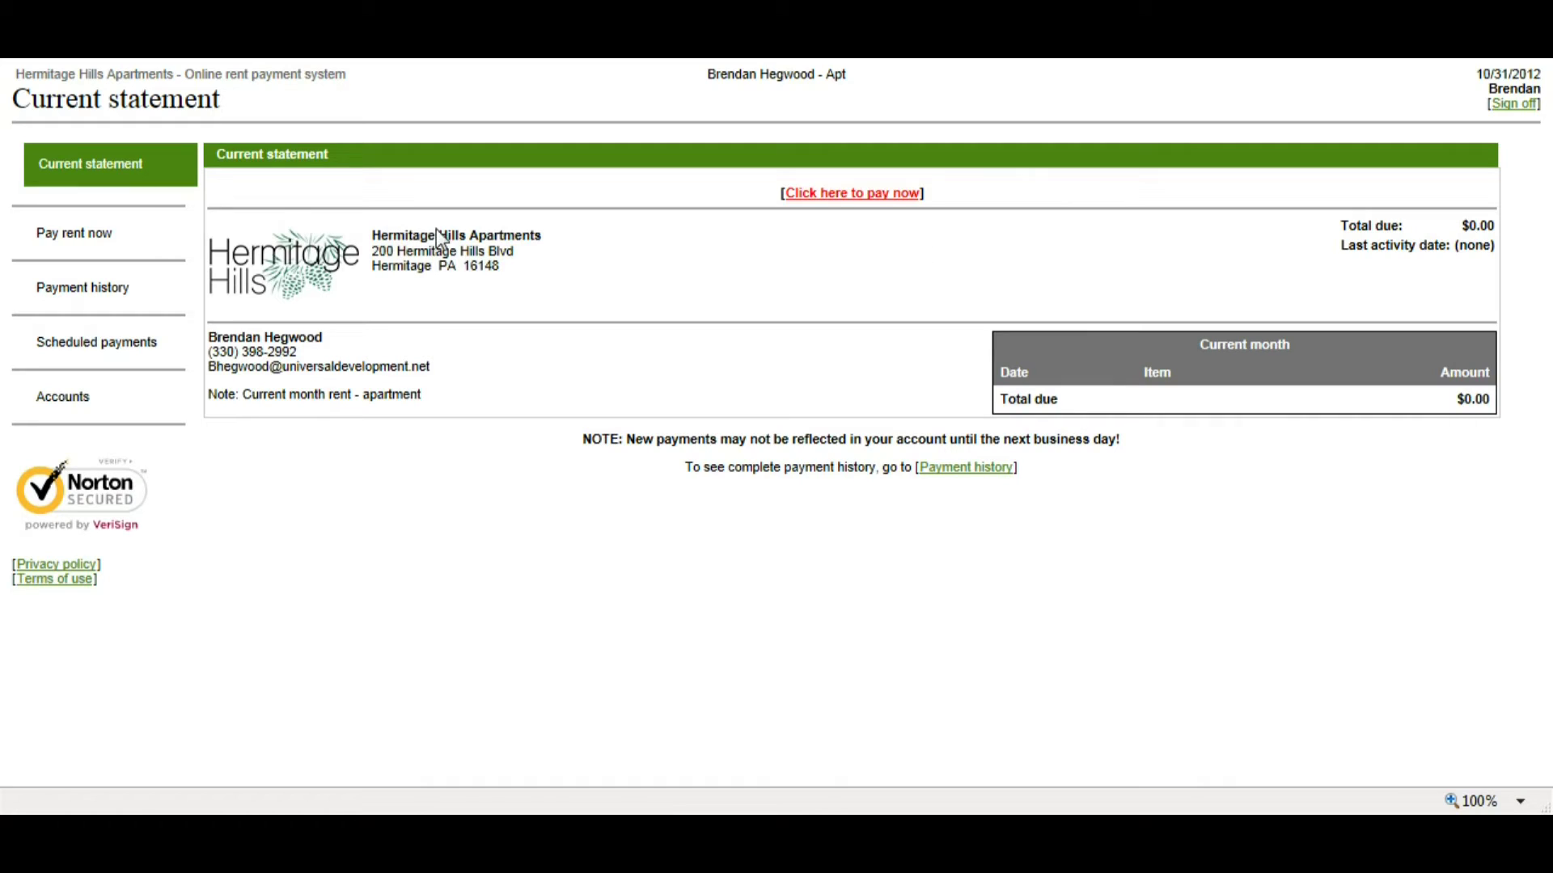
Browse Pay rent now and Payment history, ending on the empty Scheduled payments page.
left_click(72, 237)
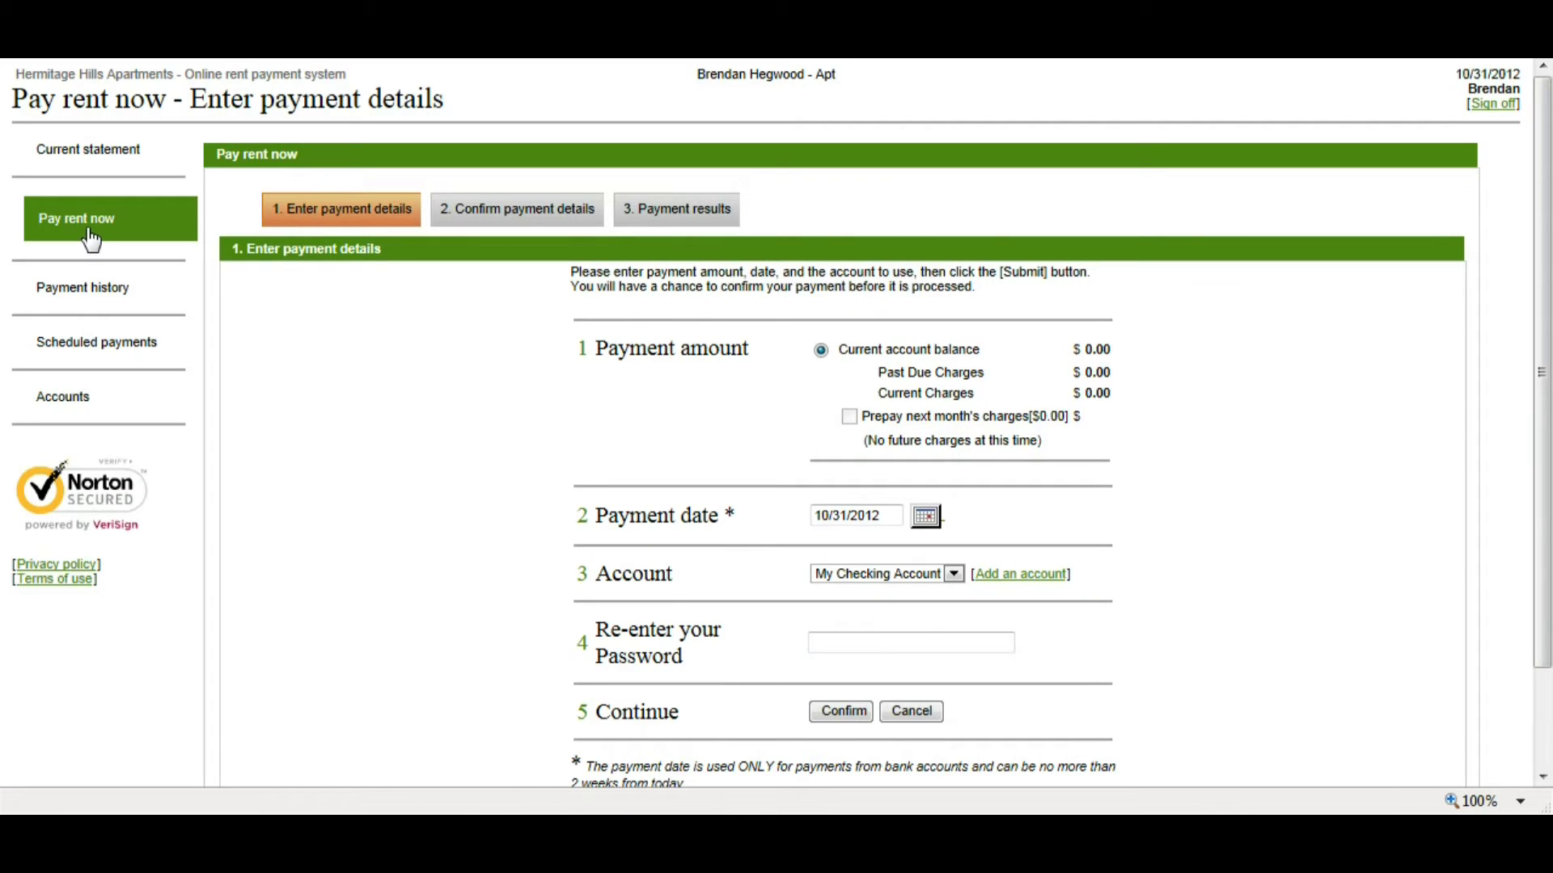
left_click(104, 301)
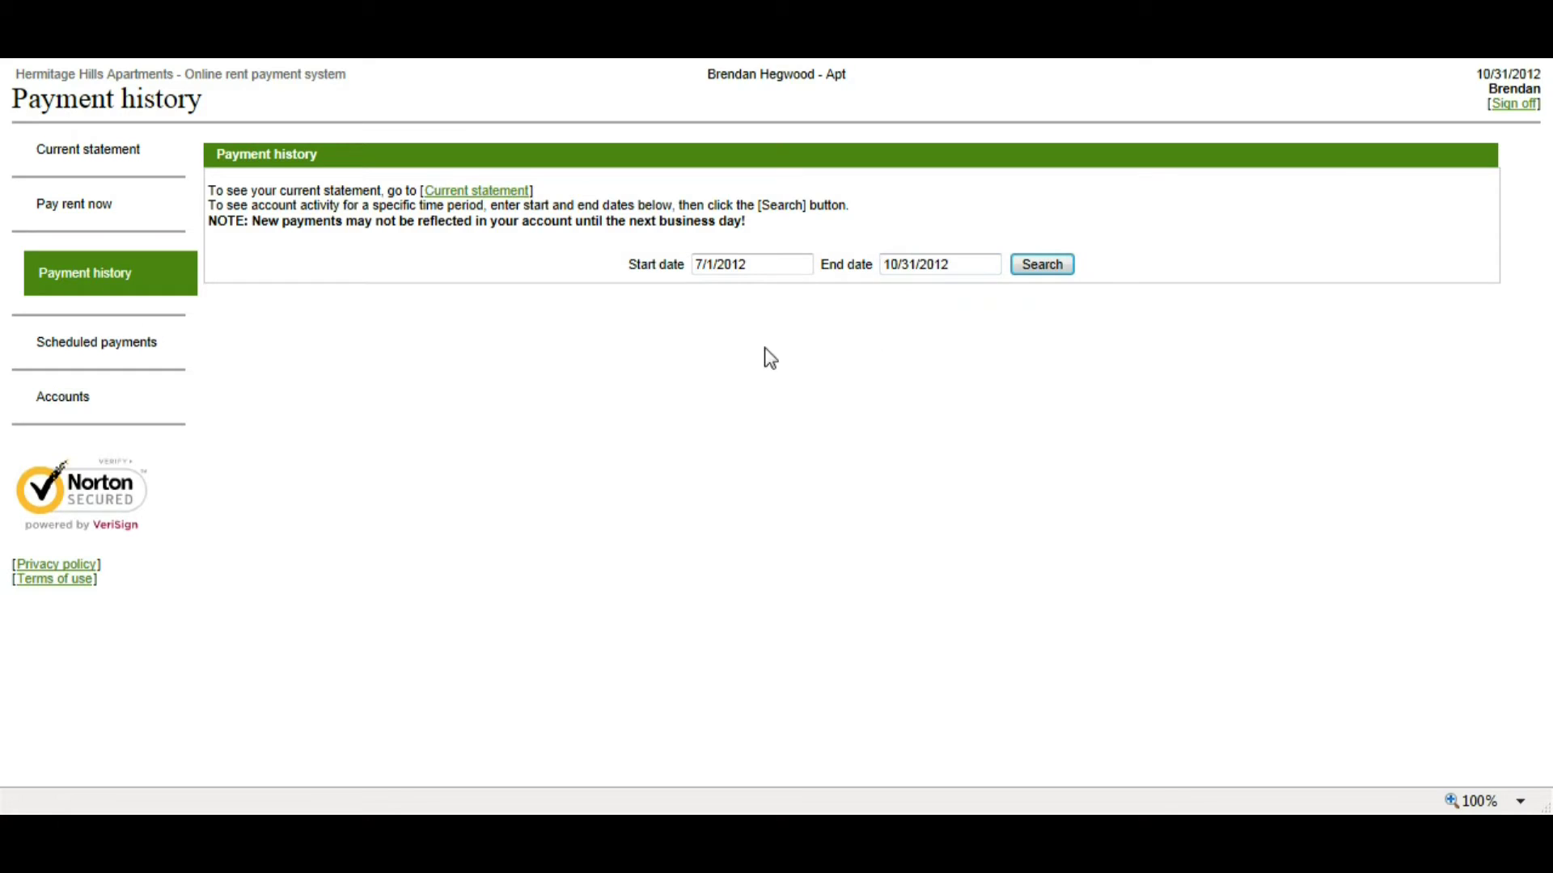
left_click(131, 354)
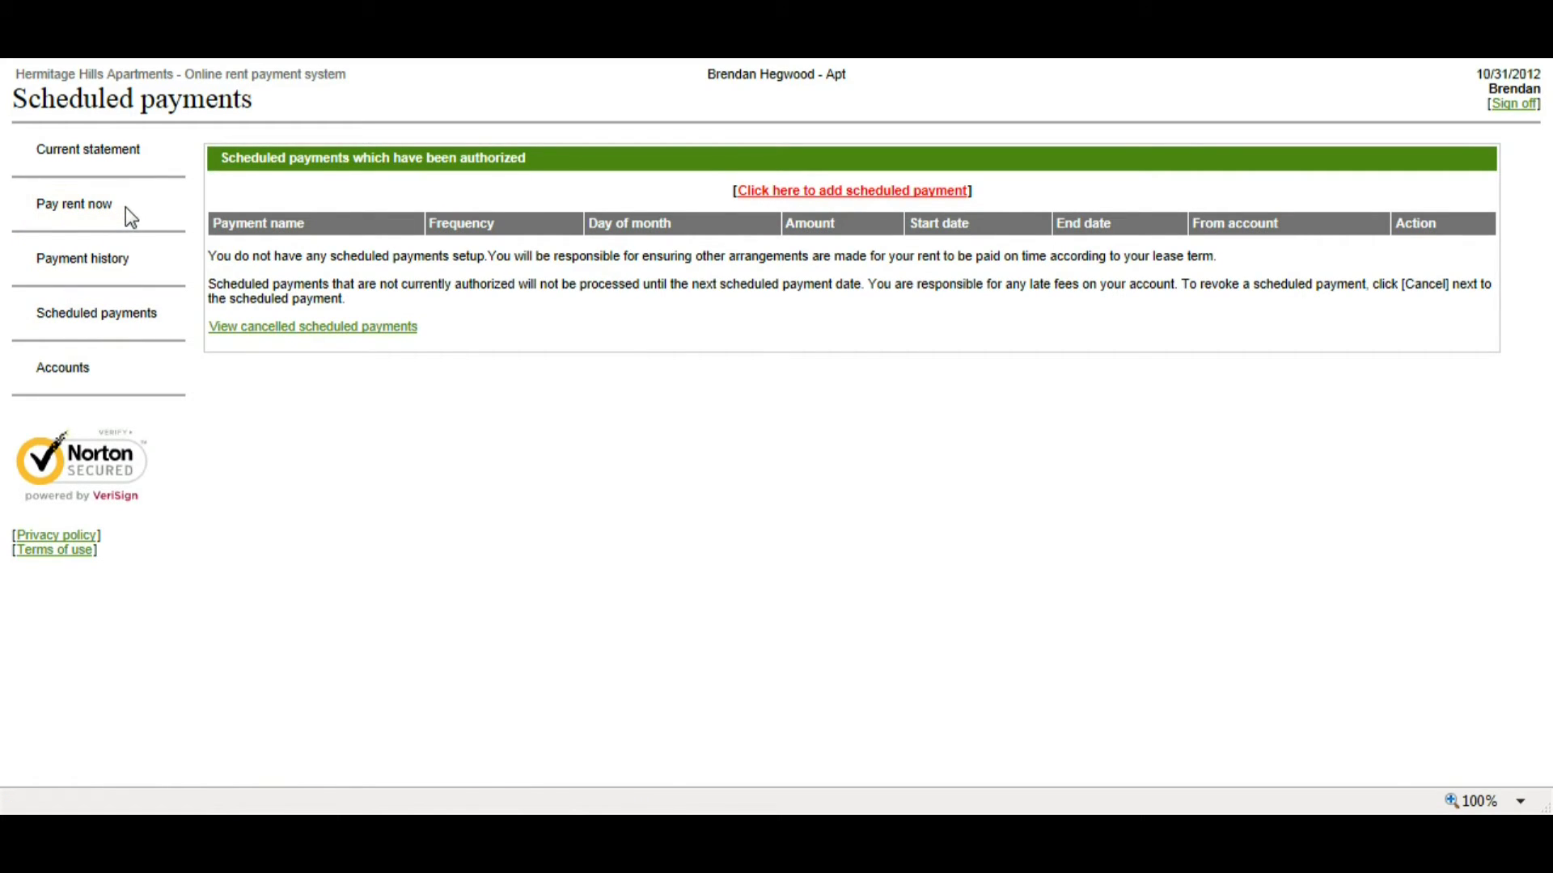
Open Pay rent now and bring up the October 2012 calendar for the 10/31/2012 payment date.
left_click(74, 212)
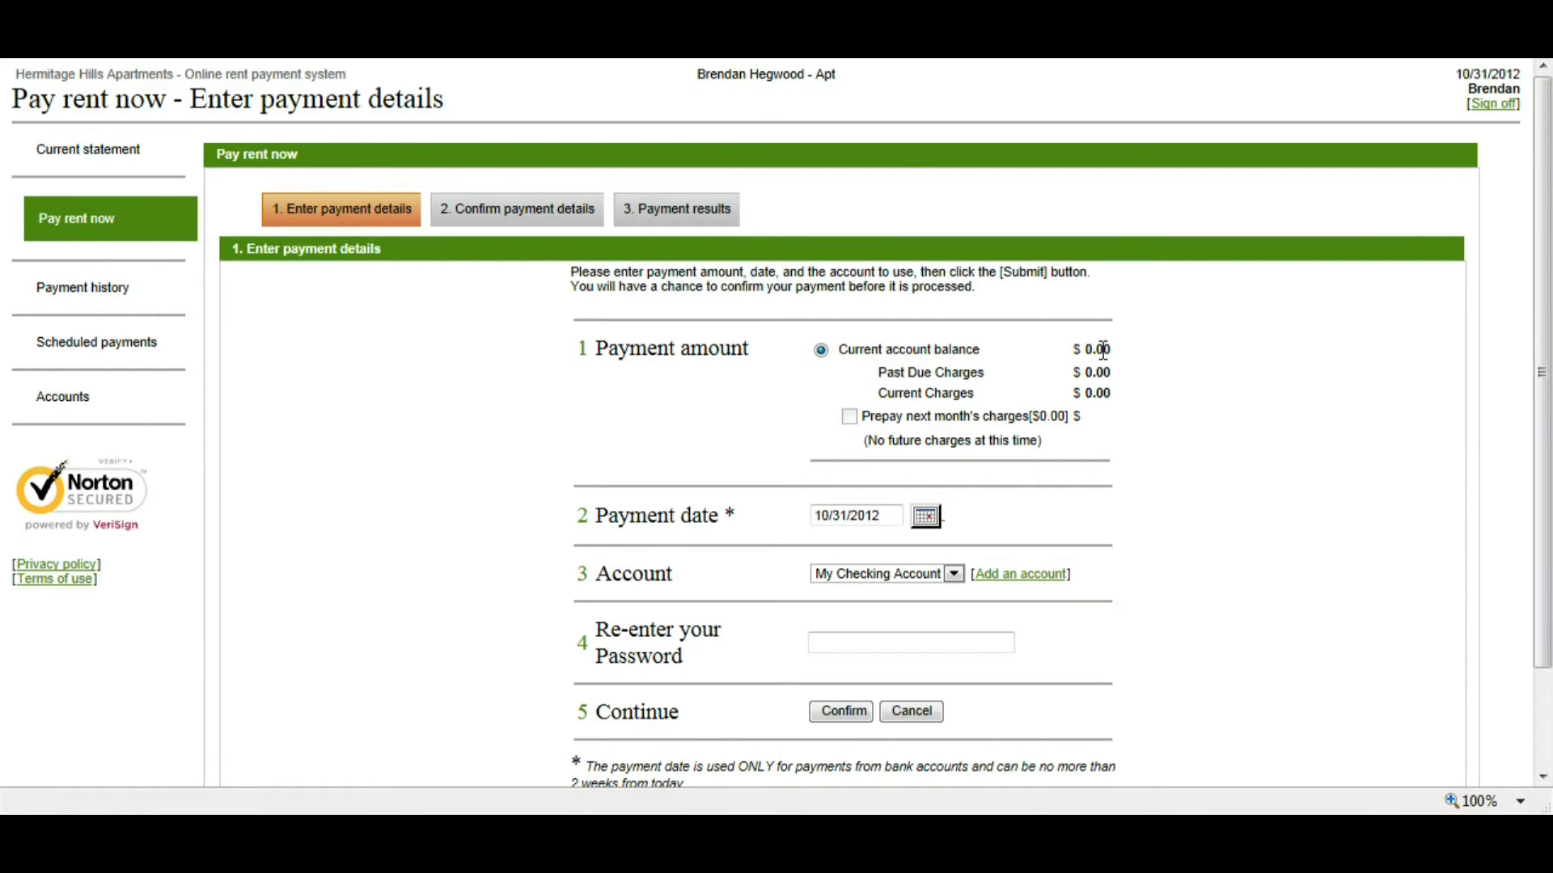
scroll(1100, 352, "down", 3)
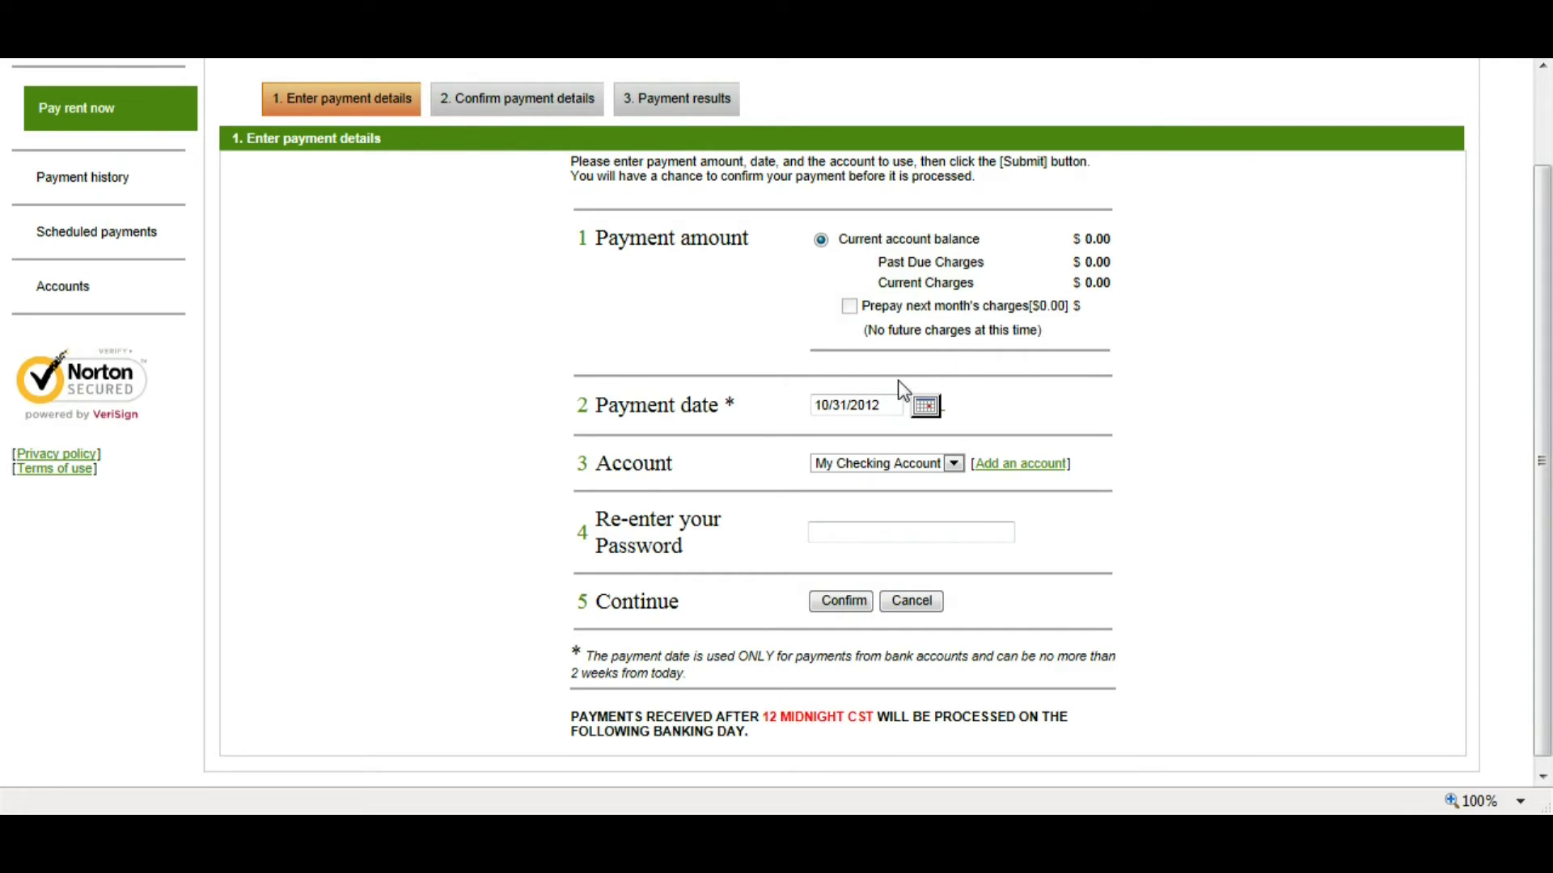
left_click(877, 403)
left_click(926, 408)
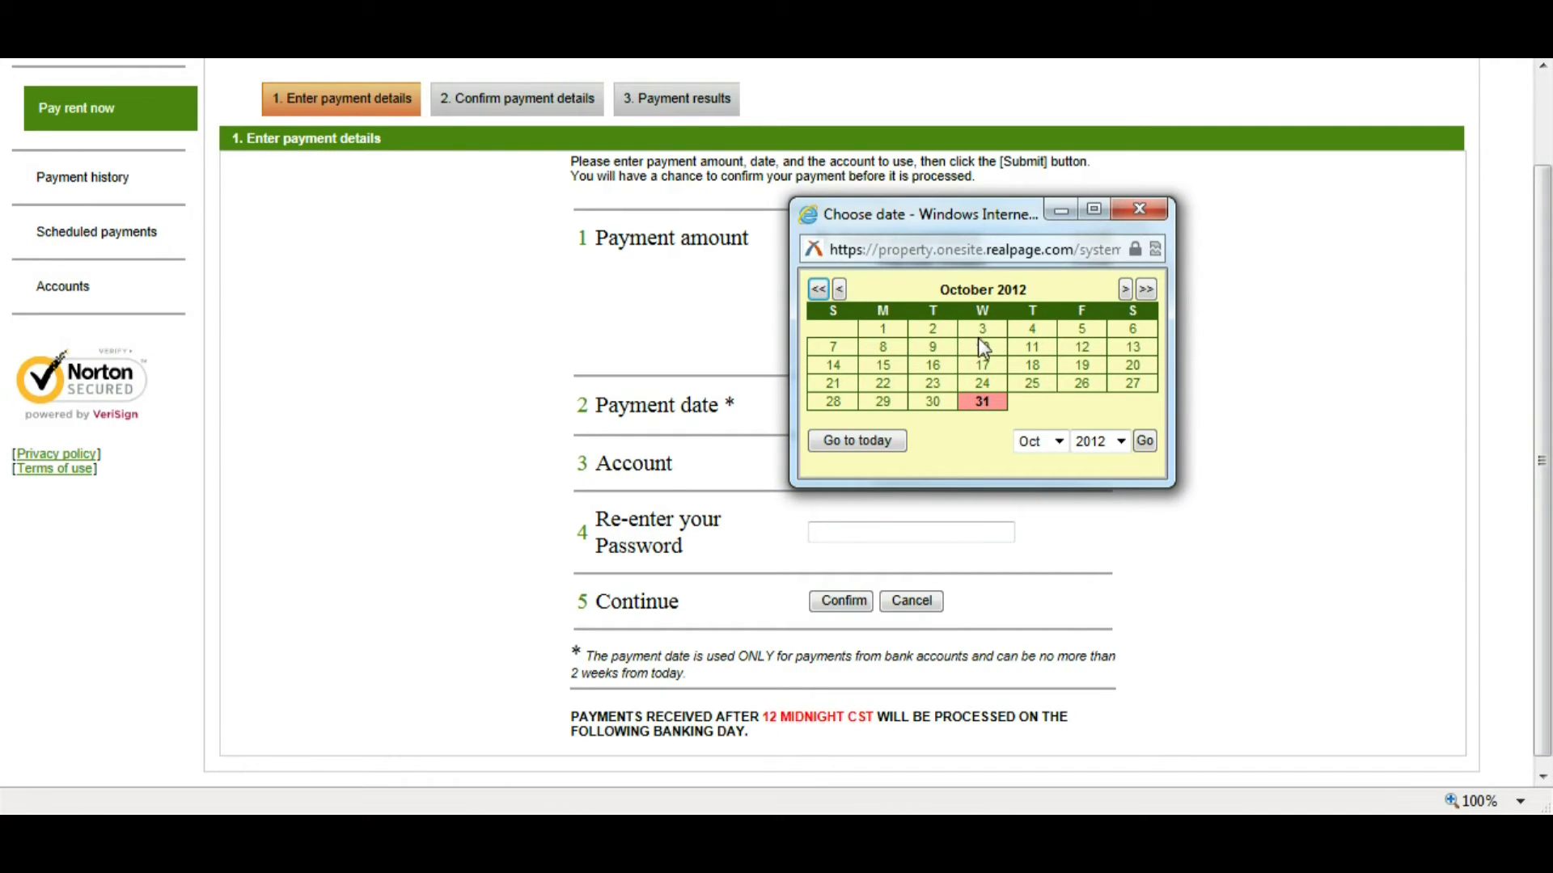
left_click(1058, 442)
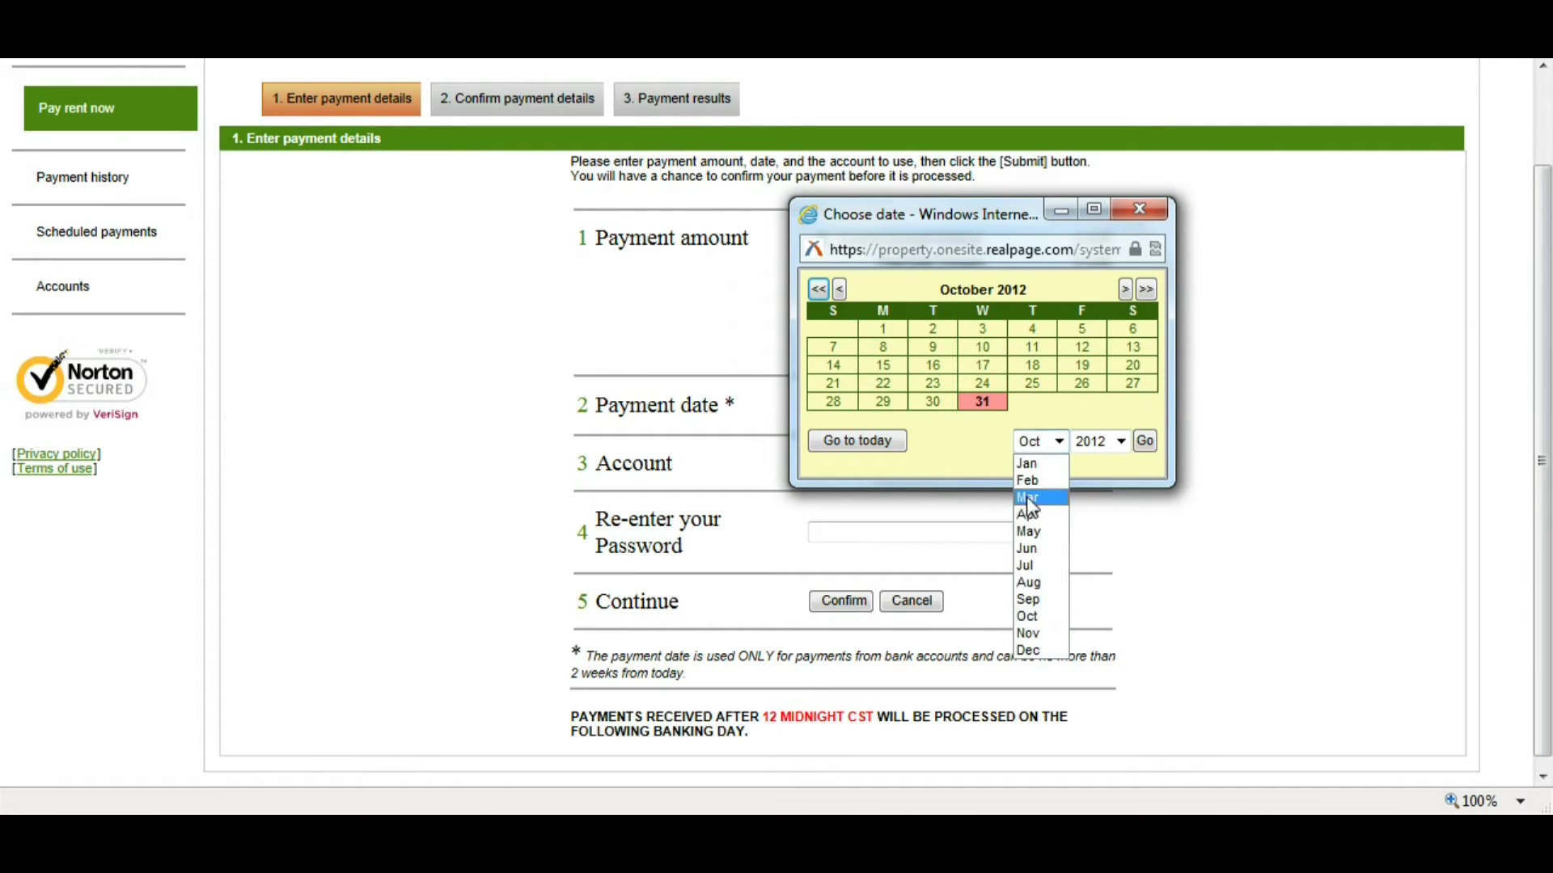
left_click(1028, 634)
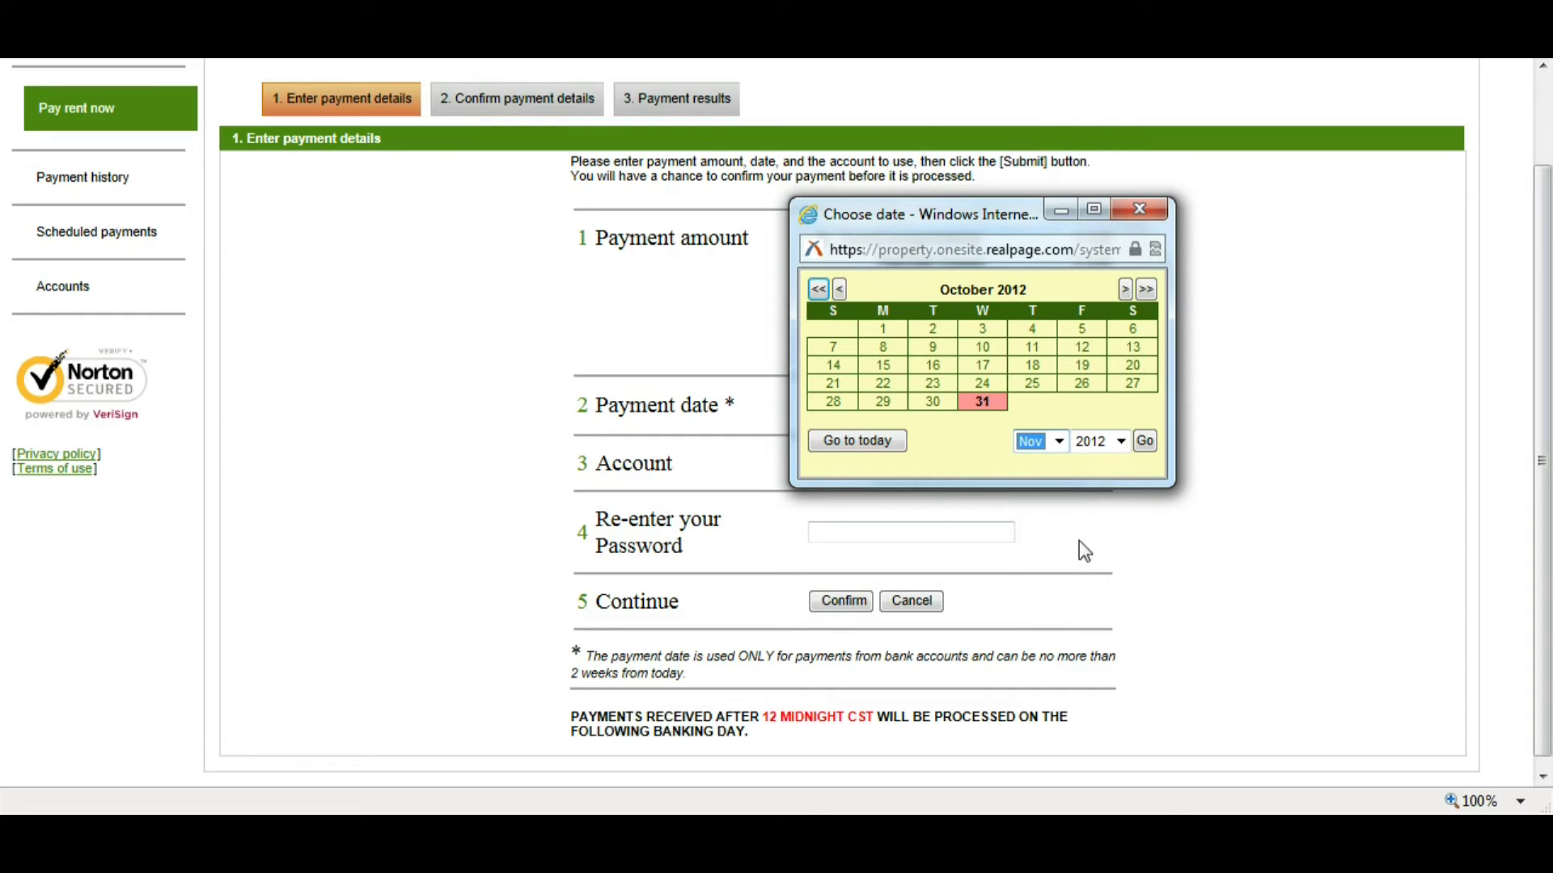
left_click(1145, 443)
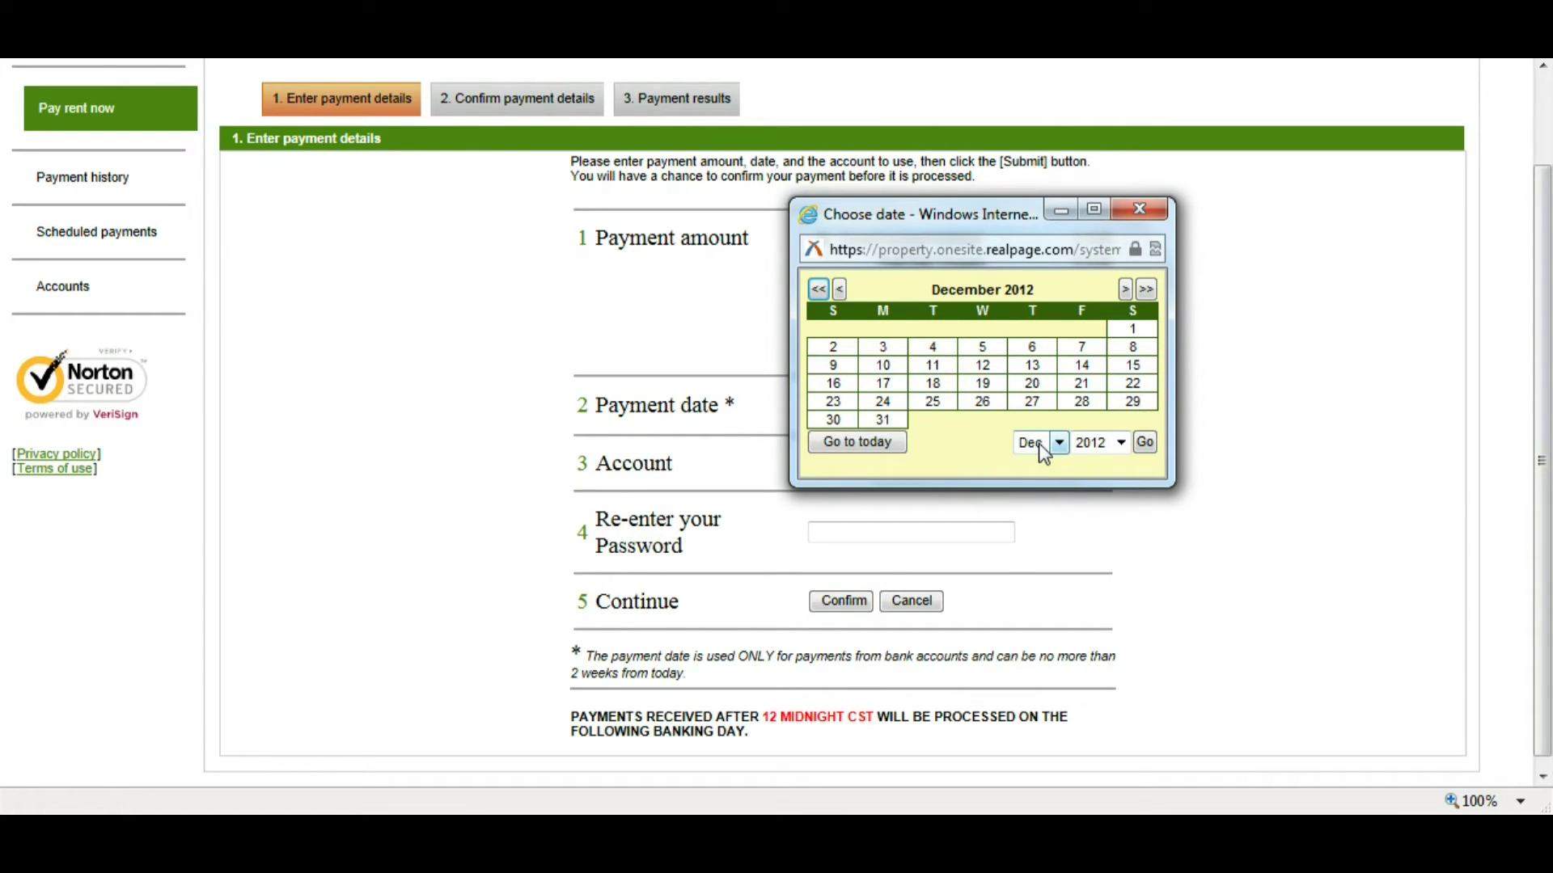
left_click(1044, 454)
left_click(840, 291)
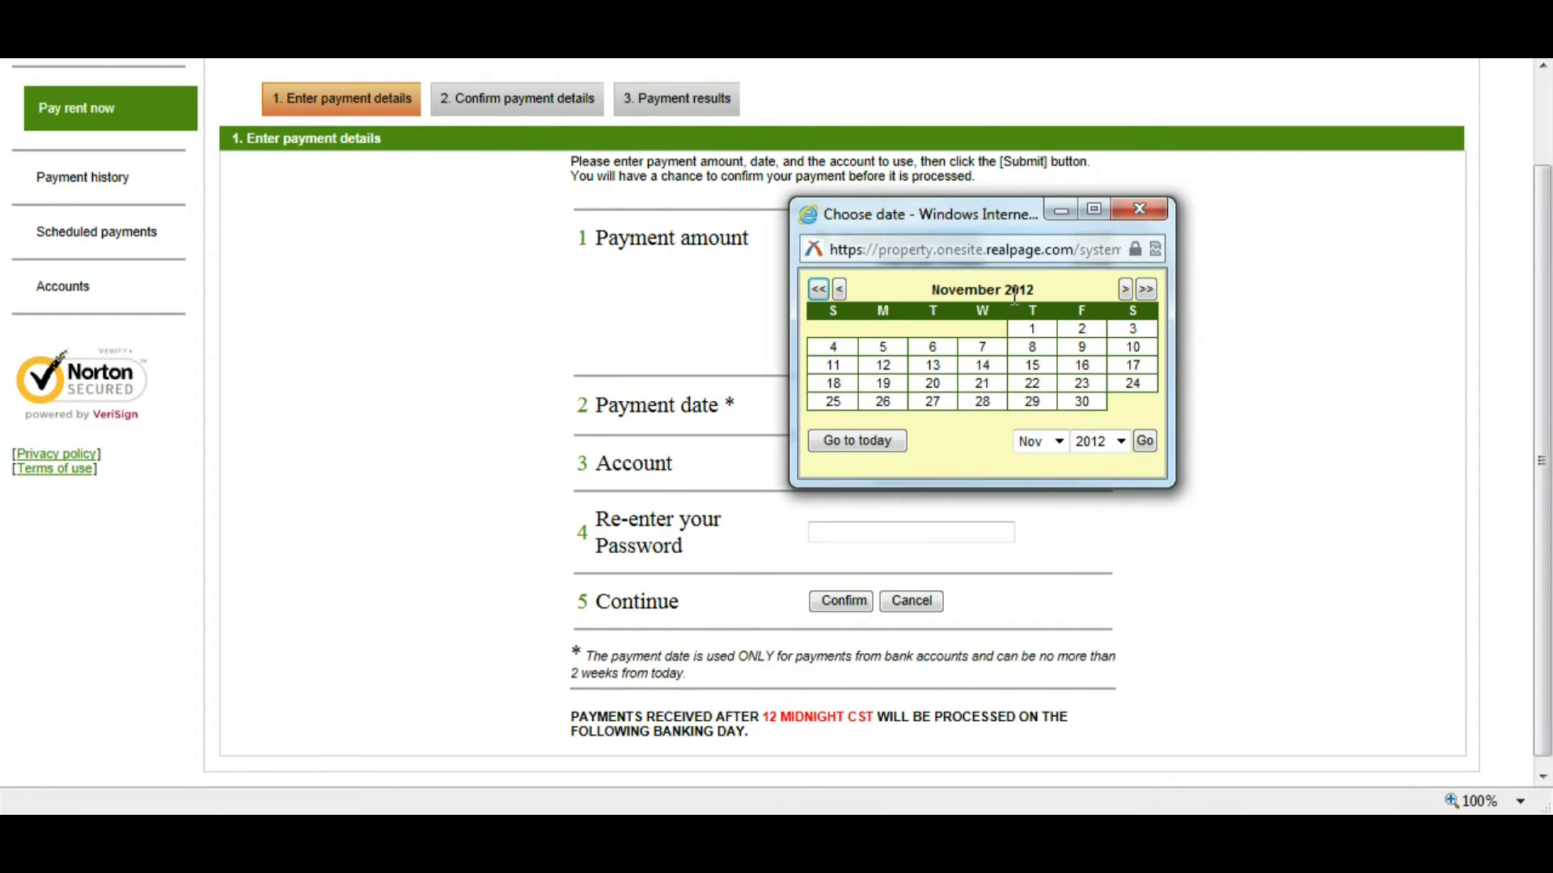
left_click(1139, 210)
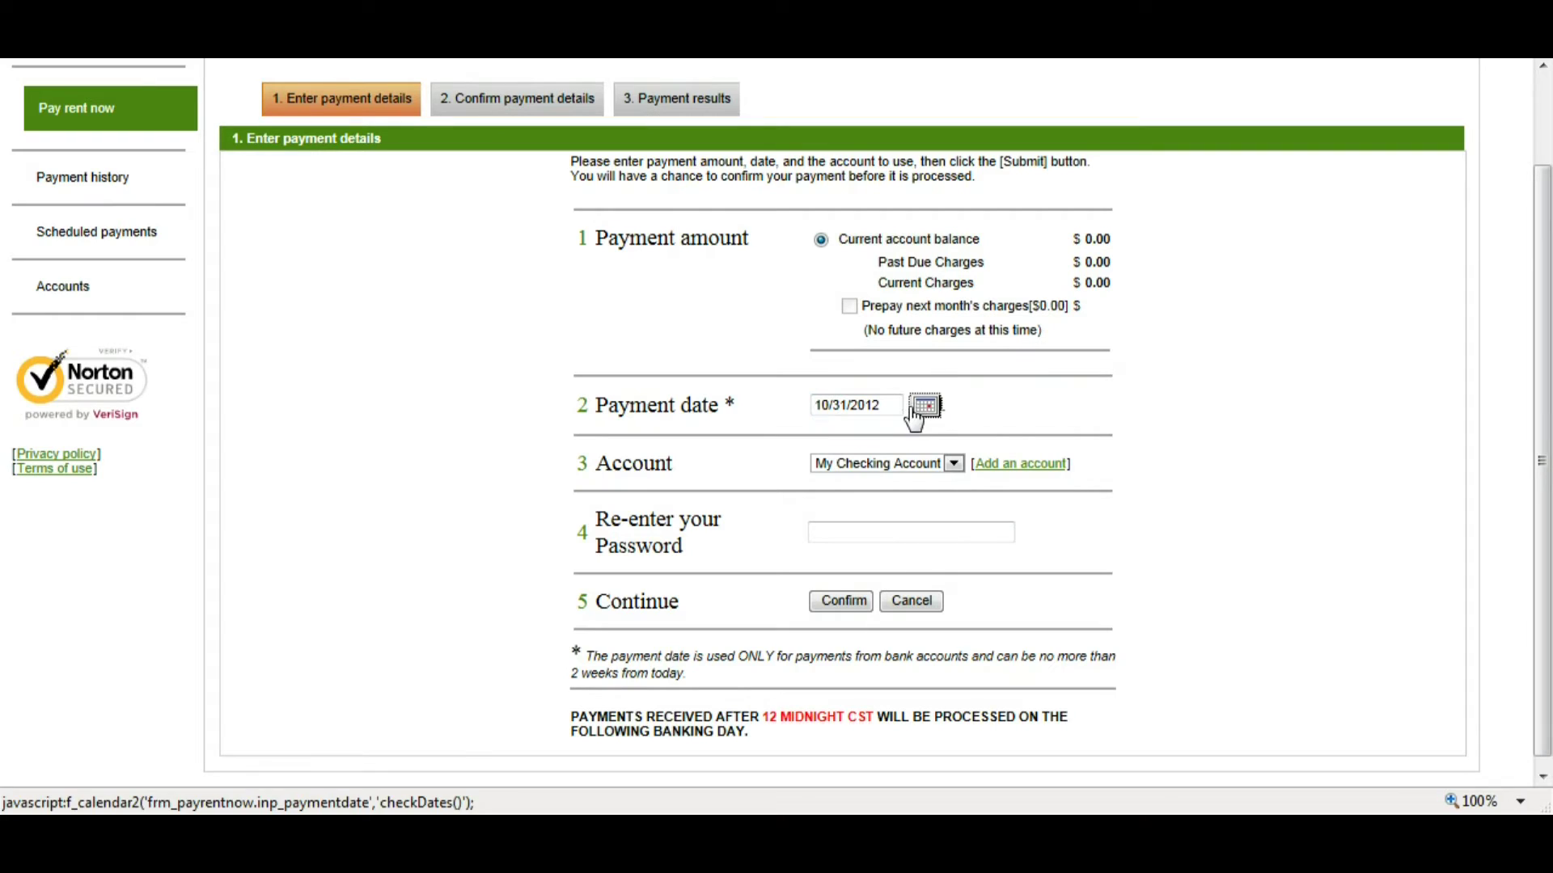
scroll(784, 463, "down", 1)
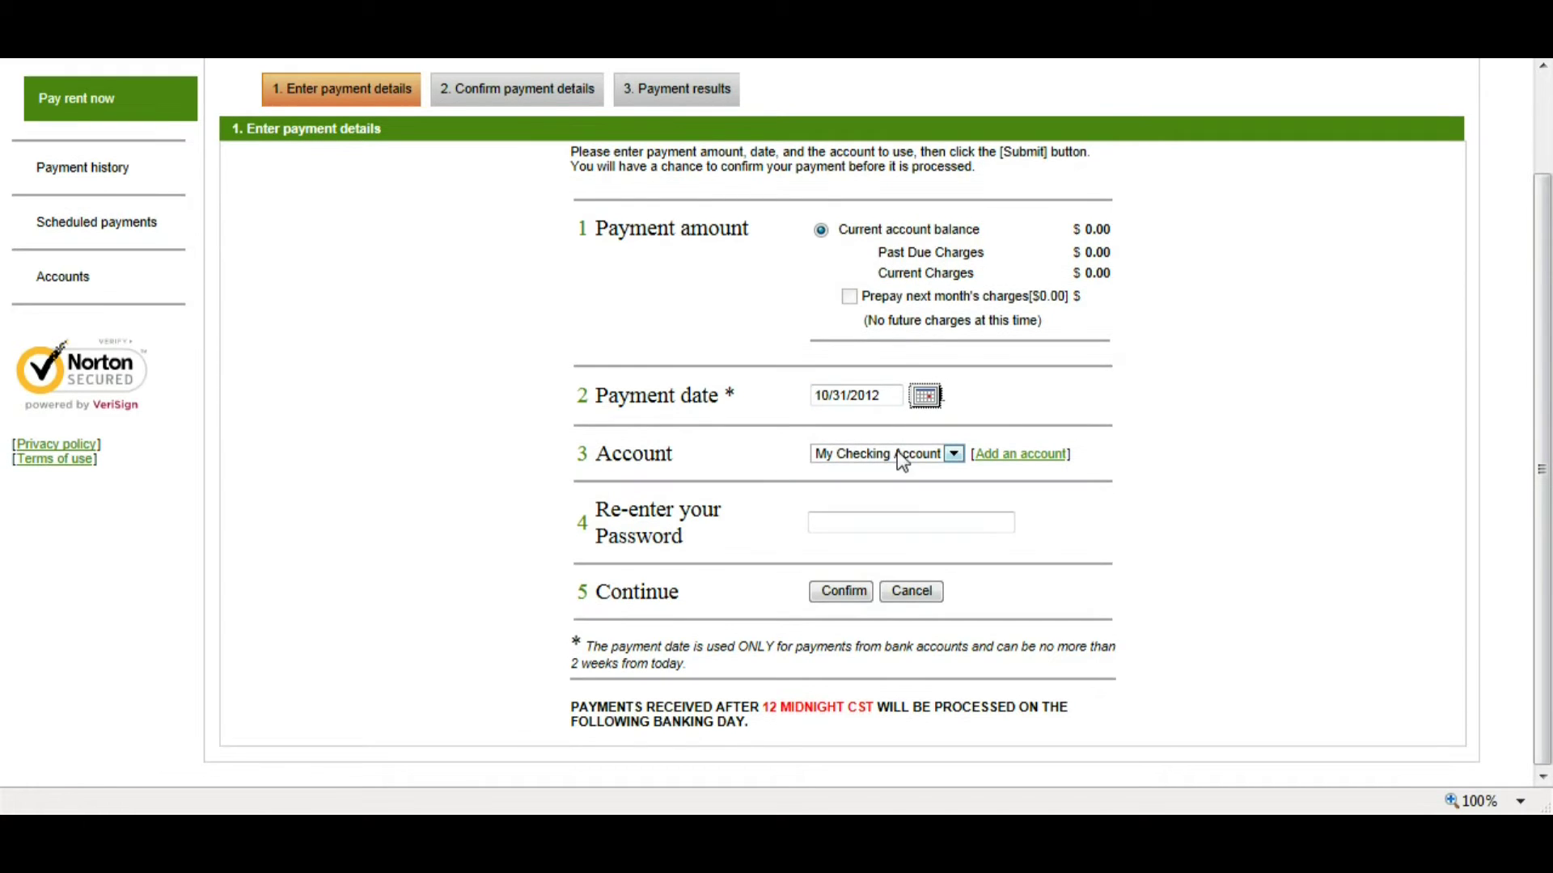
left_click(954, 455)
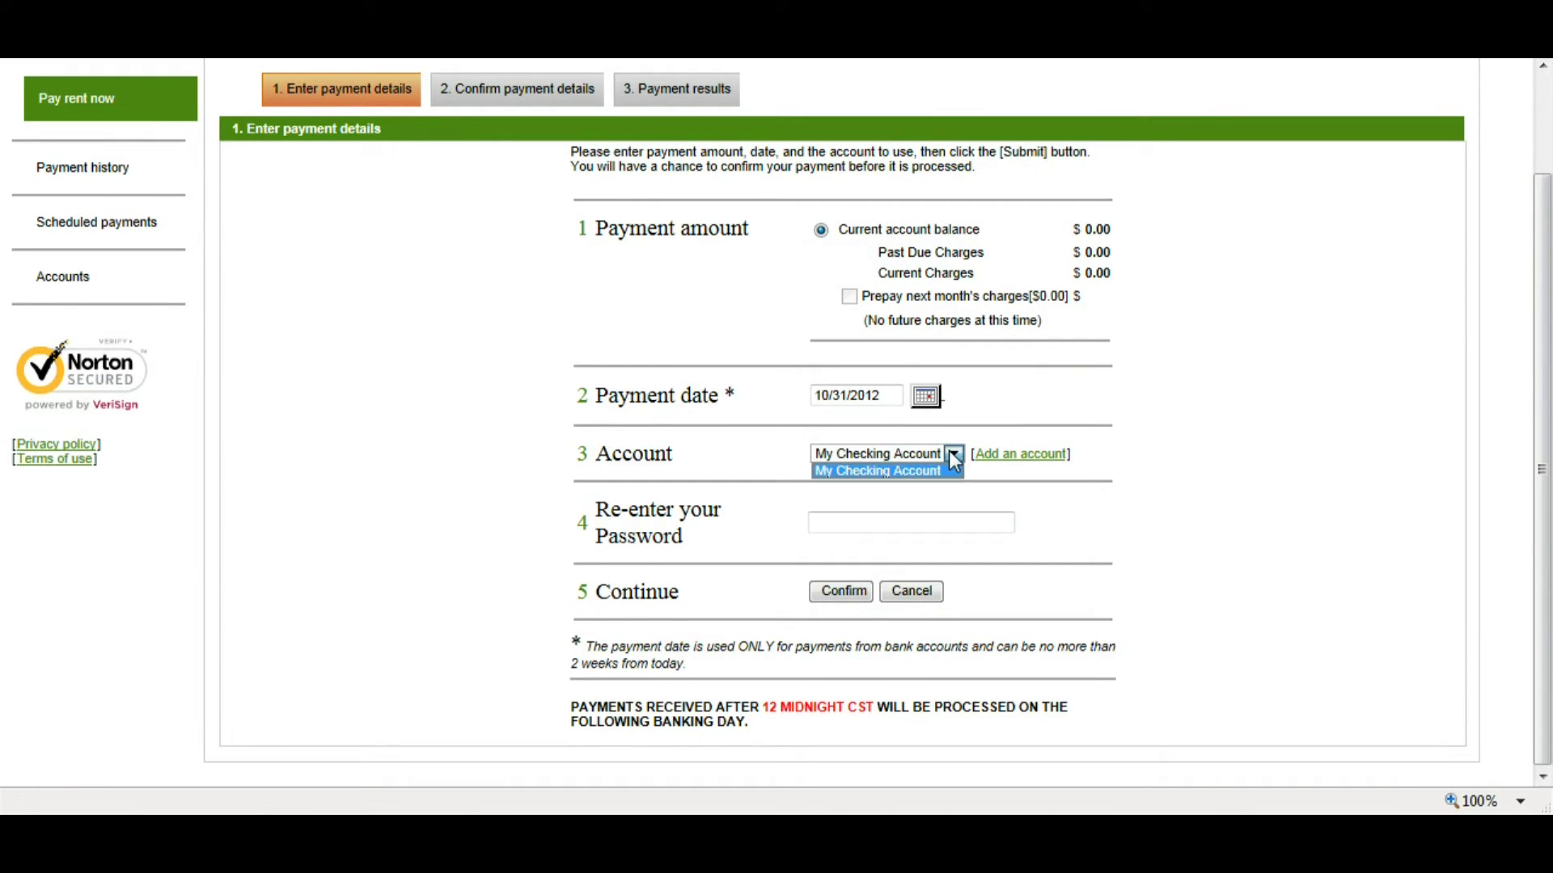
left_click(878, 468)
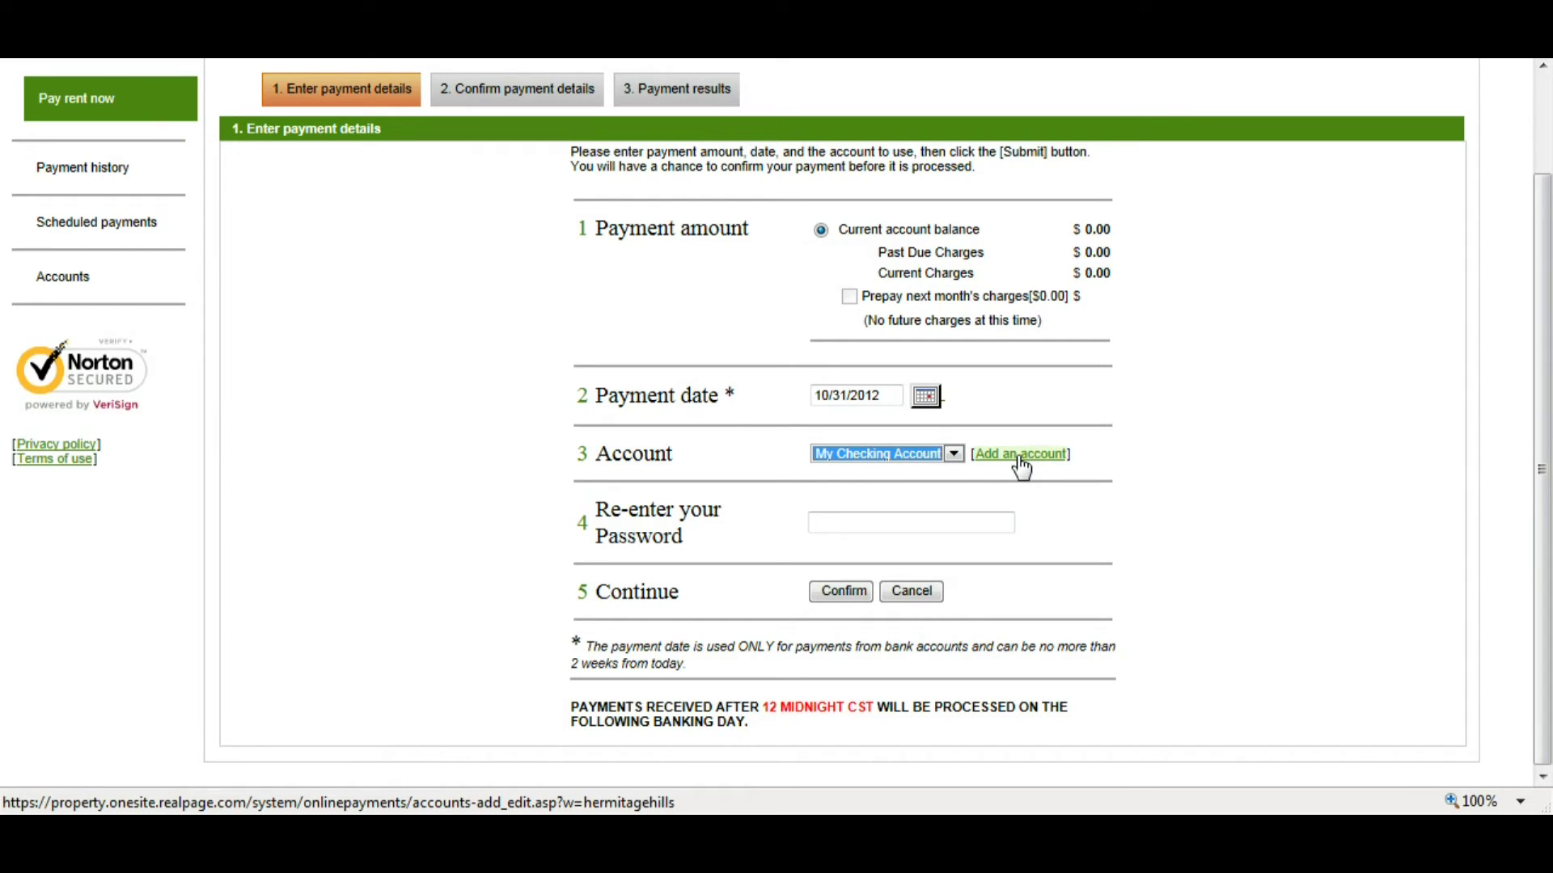
left_click(939, 521)
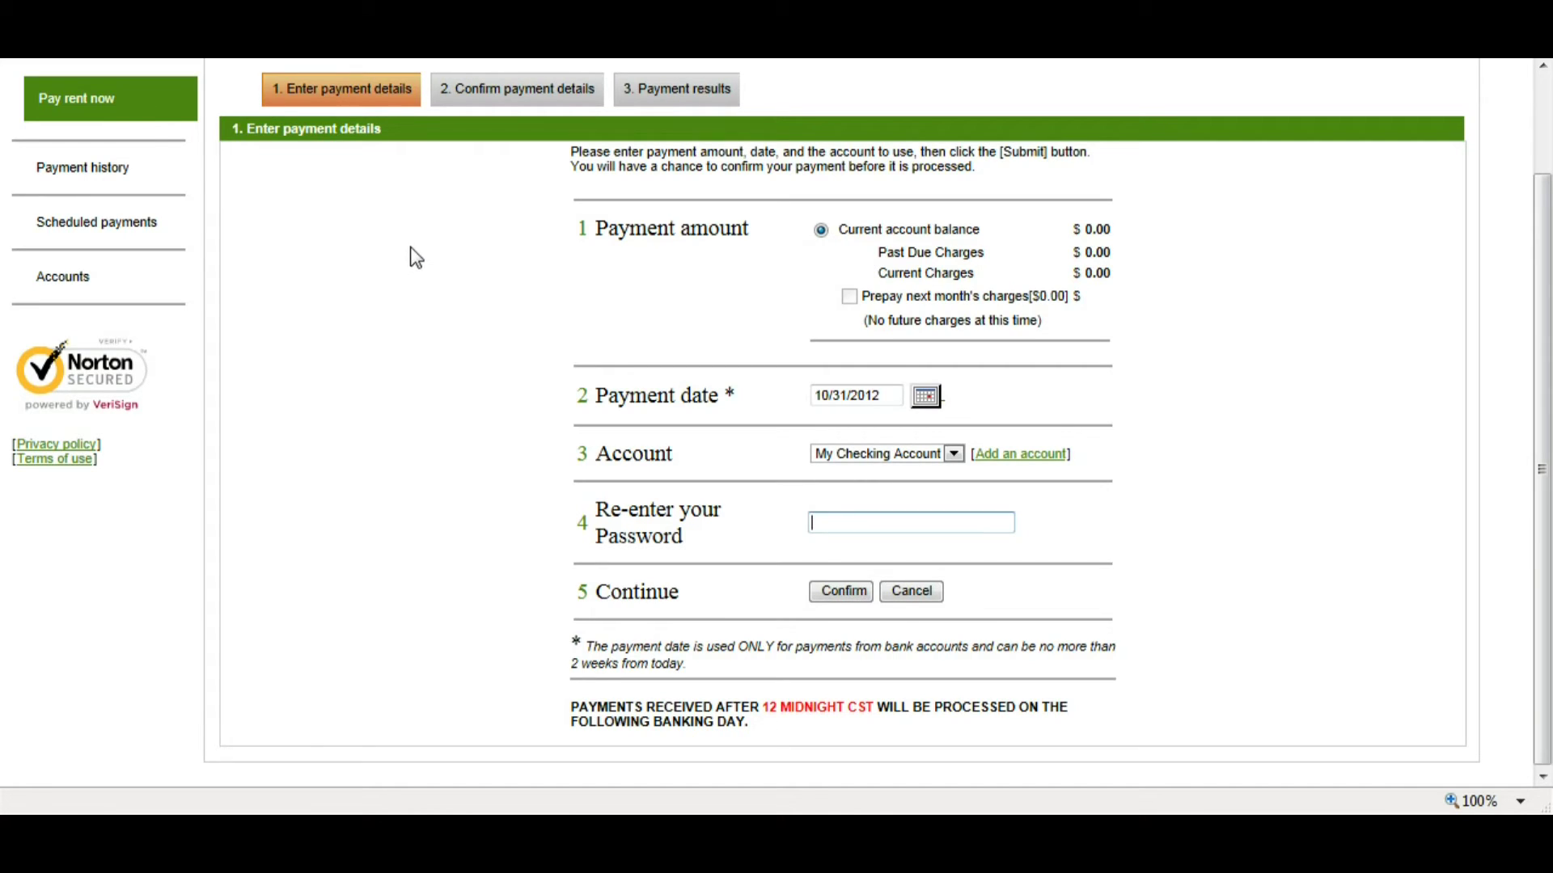
left_click(77, 236)
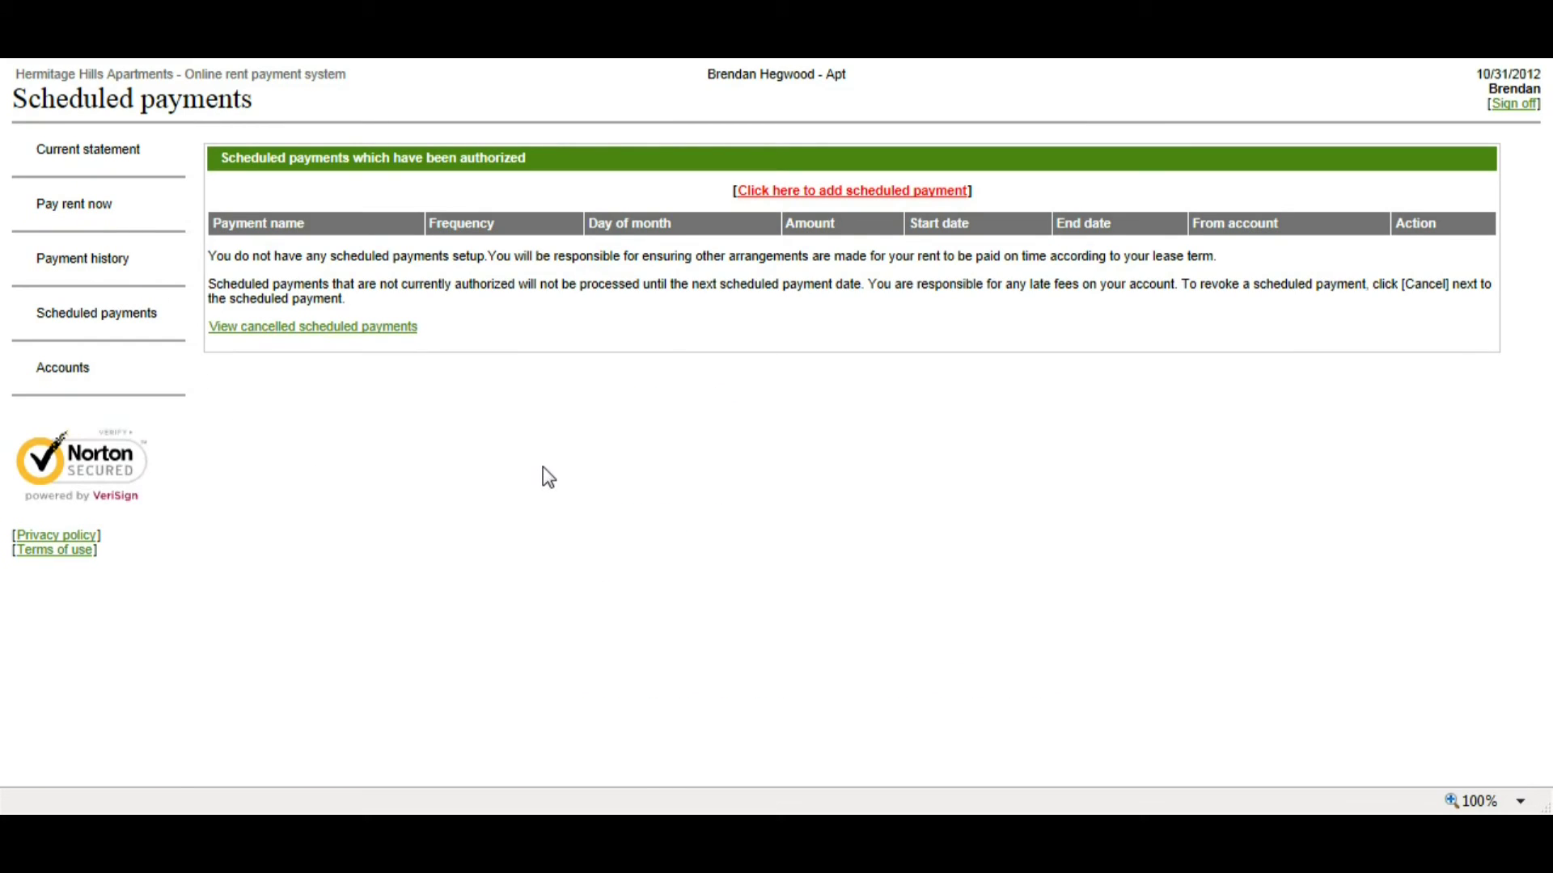
Open the Add a scheduled payment form, start date 11/01/2012, and focus Payment name.
left_click(826, 194)
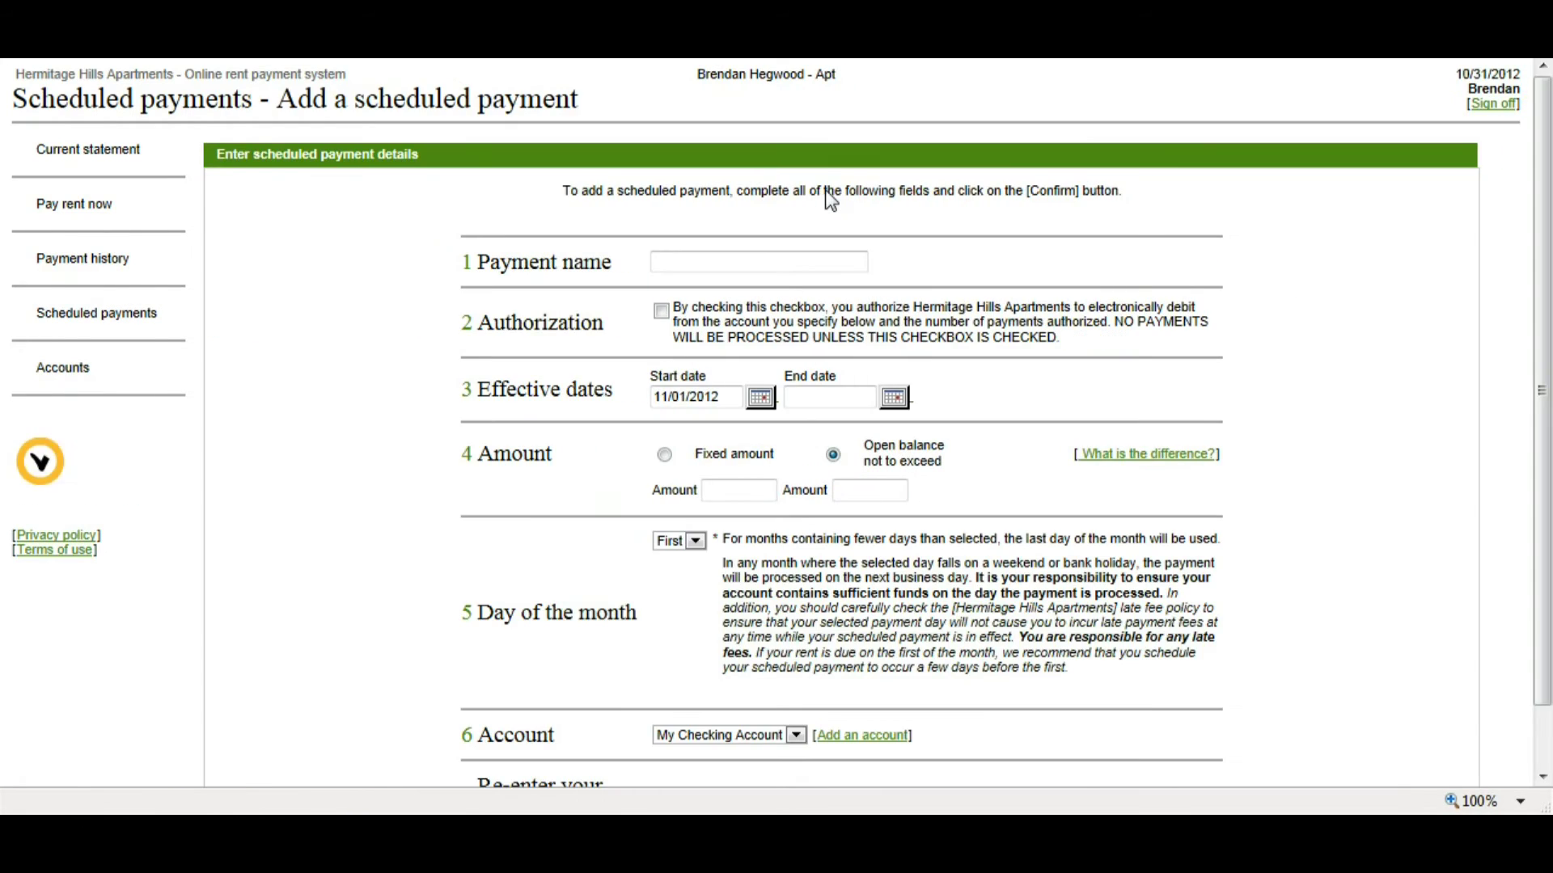
left_click(760, 260)
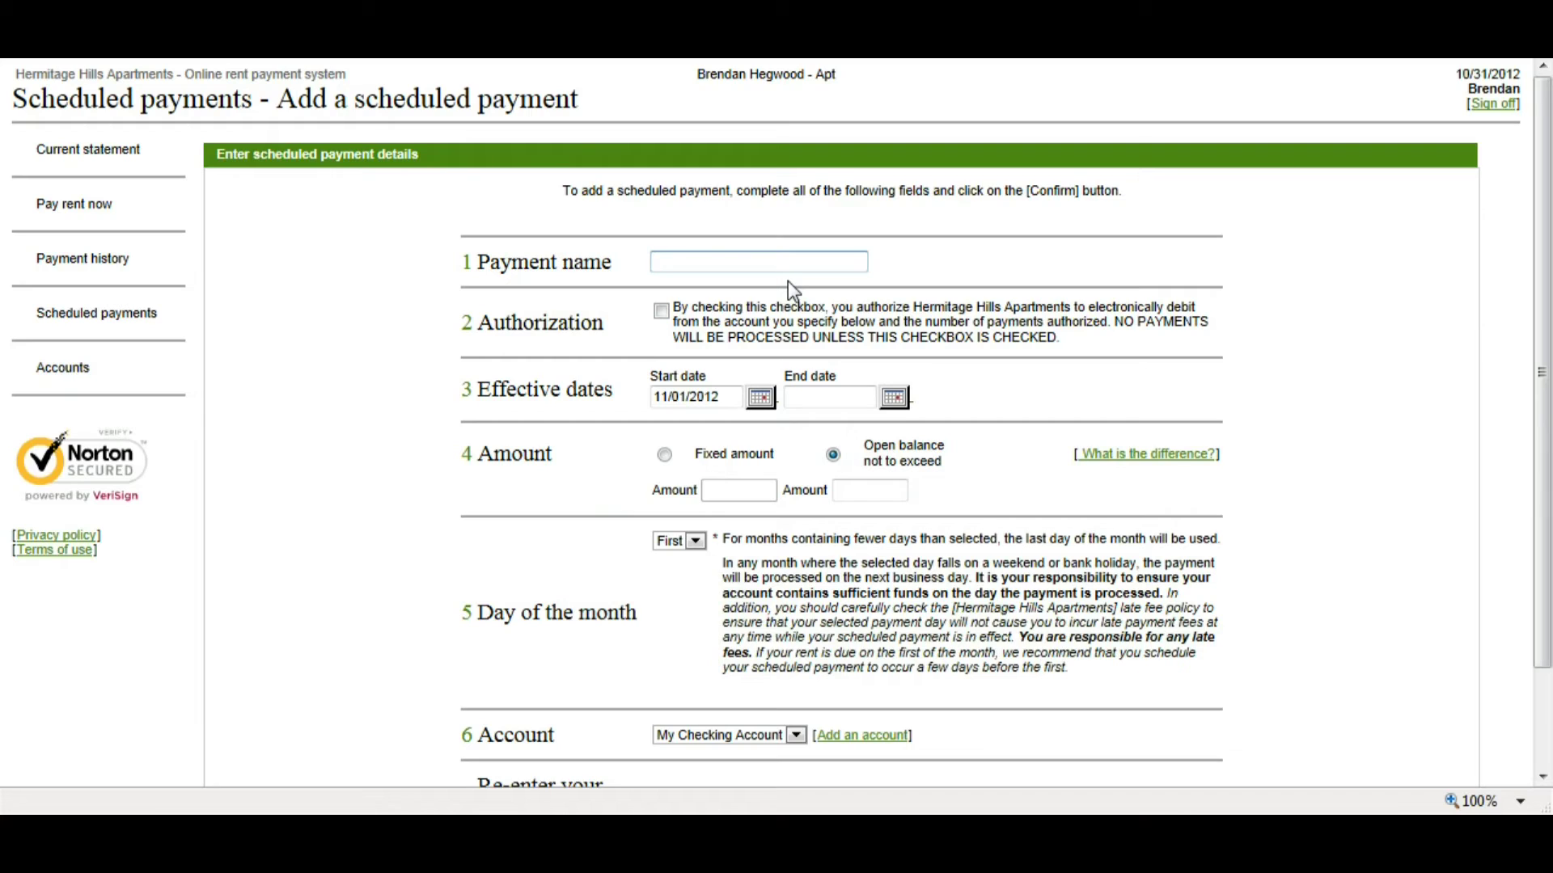
Name the scheduled payment '12 Month Lease' and tick the electronic debit authorization.
type("12 Month Lease")
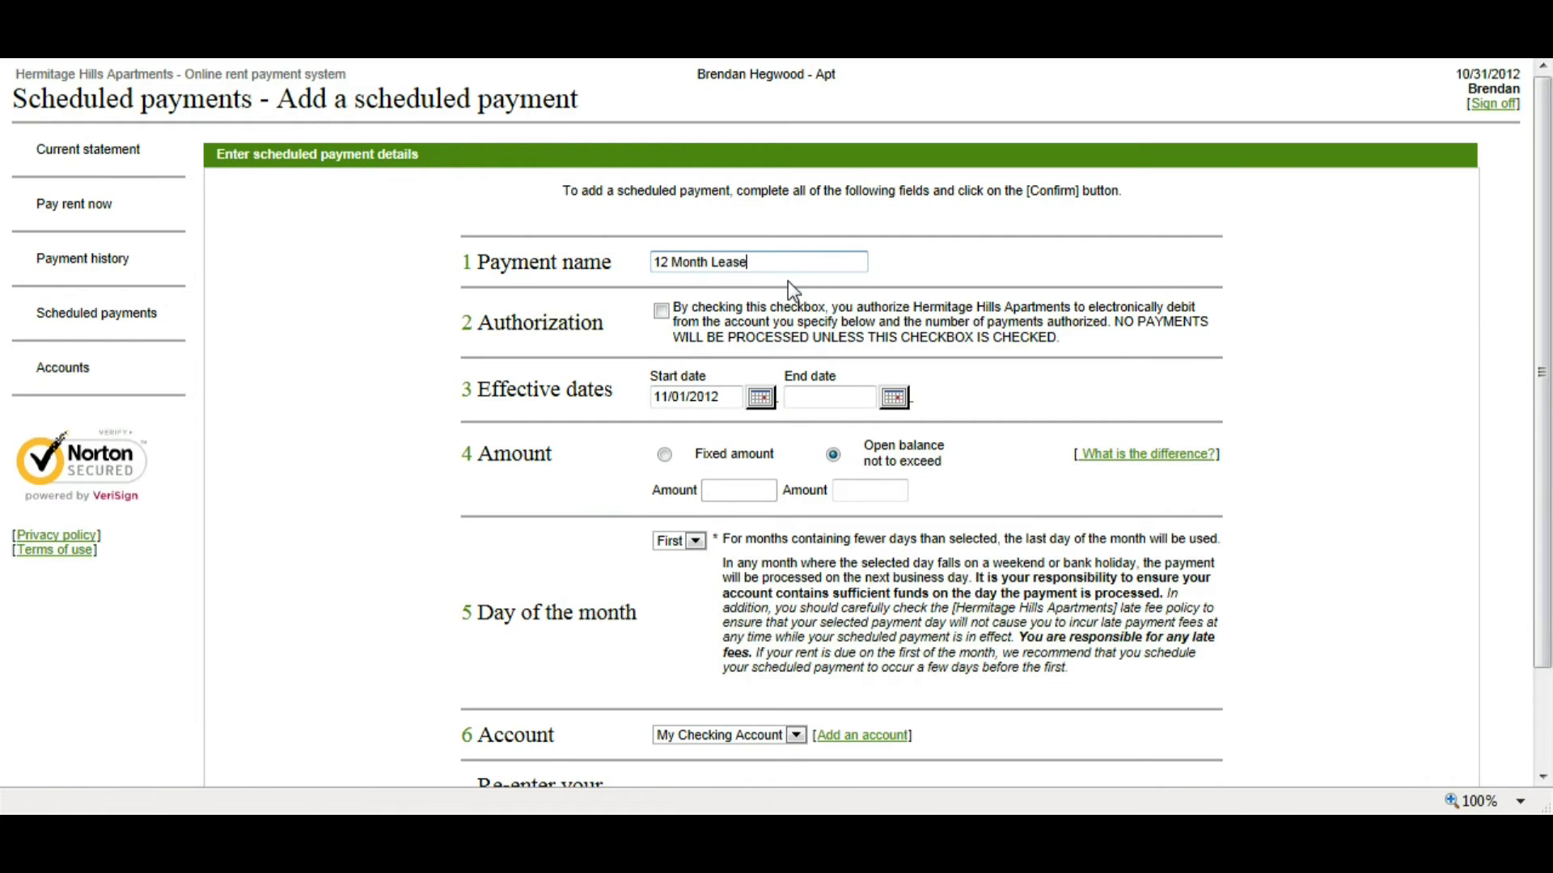
left_click(661, 311)
Set the scheduled payment's end date to 10/31/2013 and choose the Fixed amount option.
left_click(725, 396)
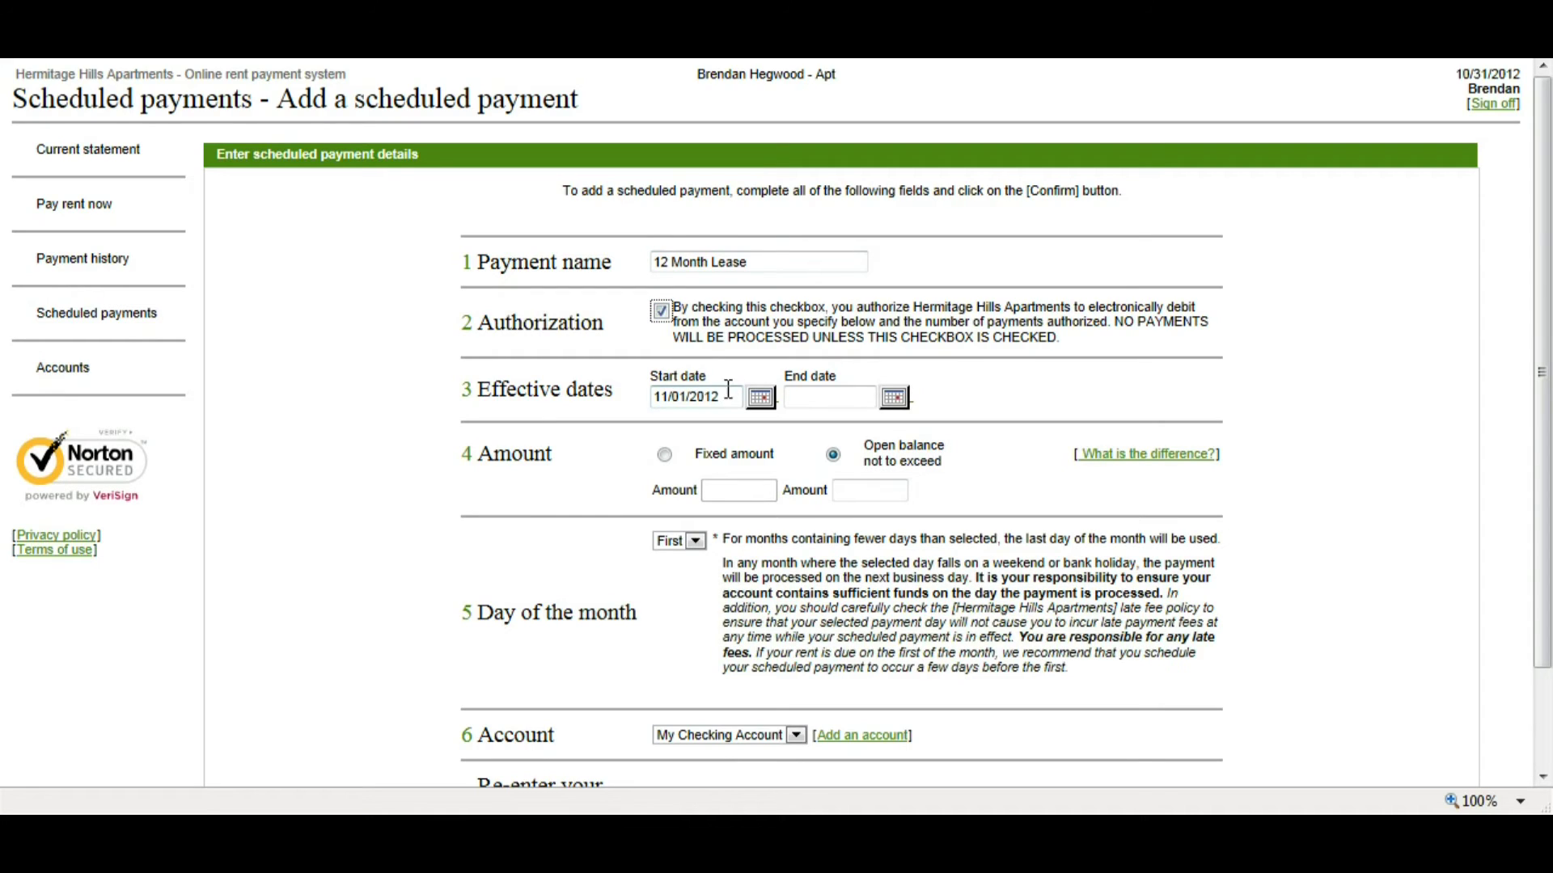
left_click(815, 397)
left_click(815, 398)
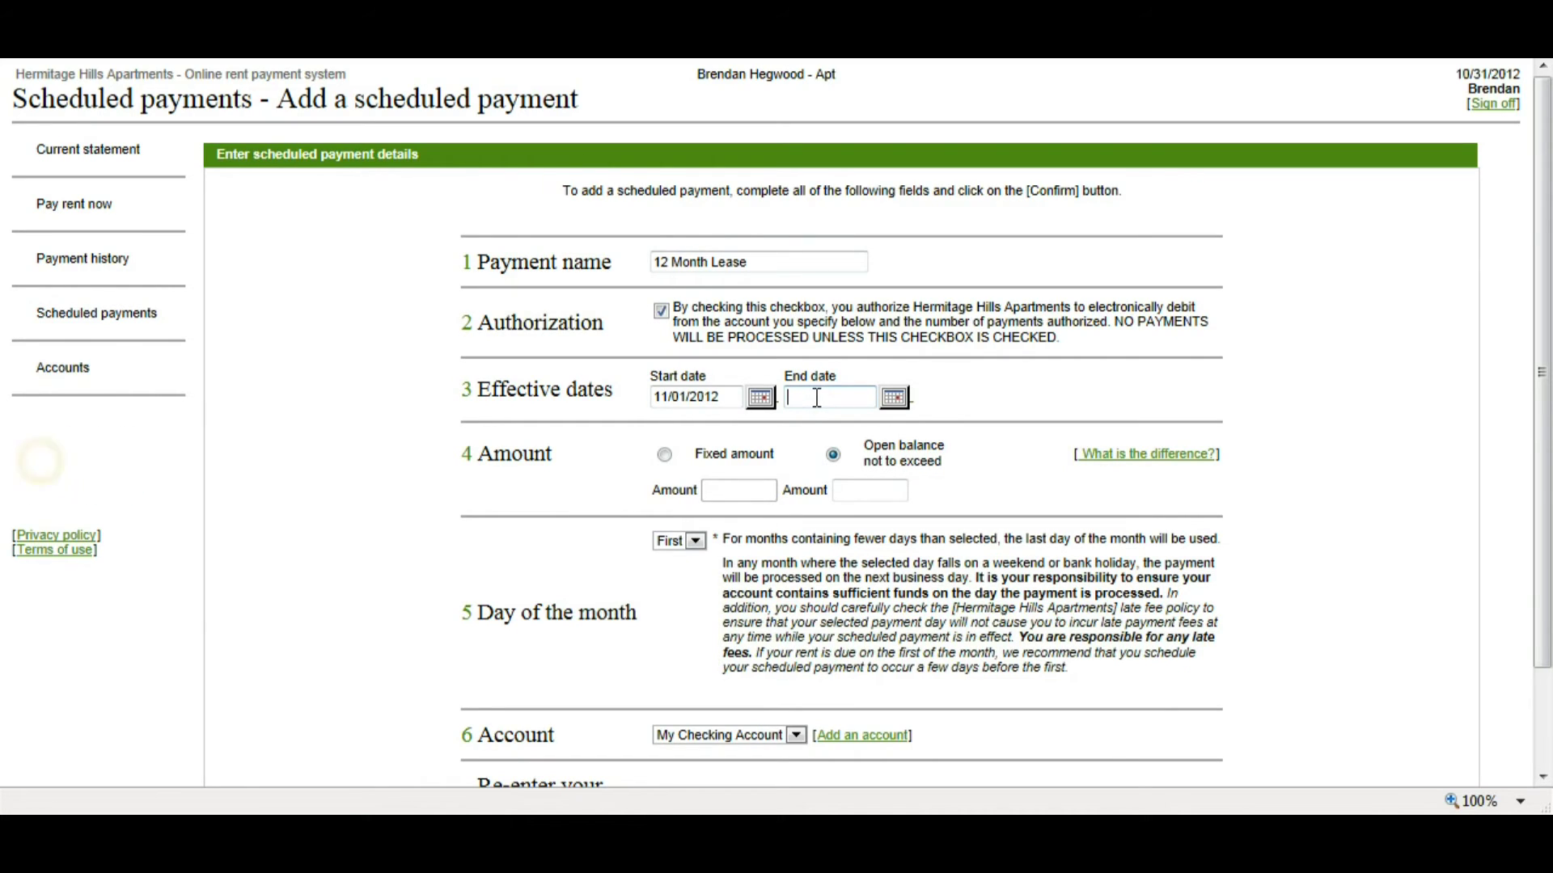
type("10/3")
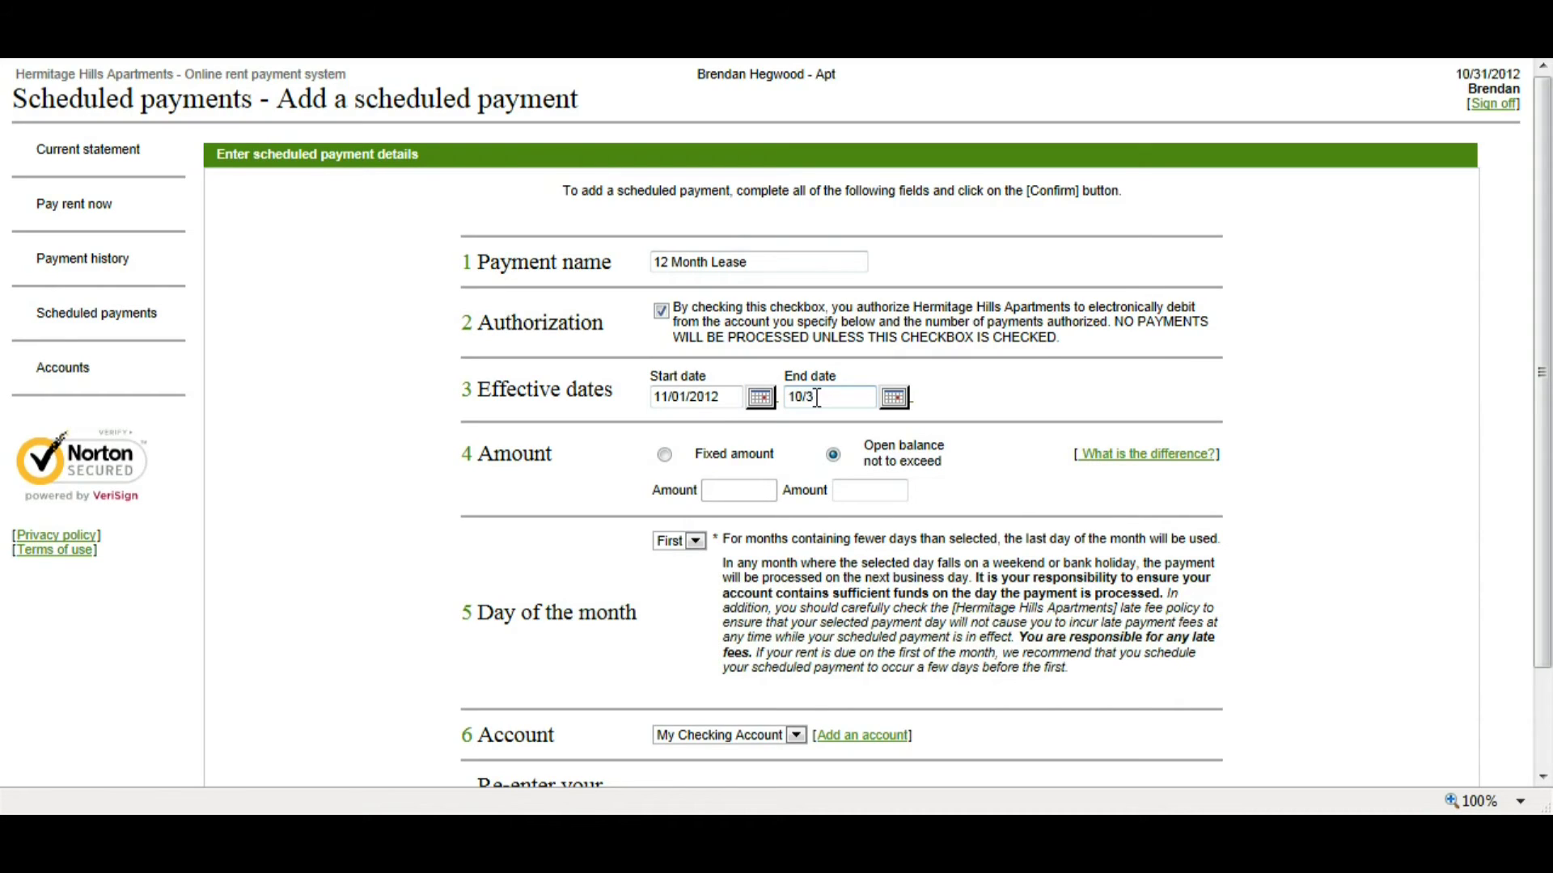
type("1/2013")
left_click(664, 455)
Enter a fixed amount of 1200 and view the explanation of the amount options.
type("1200")
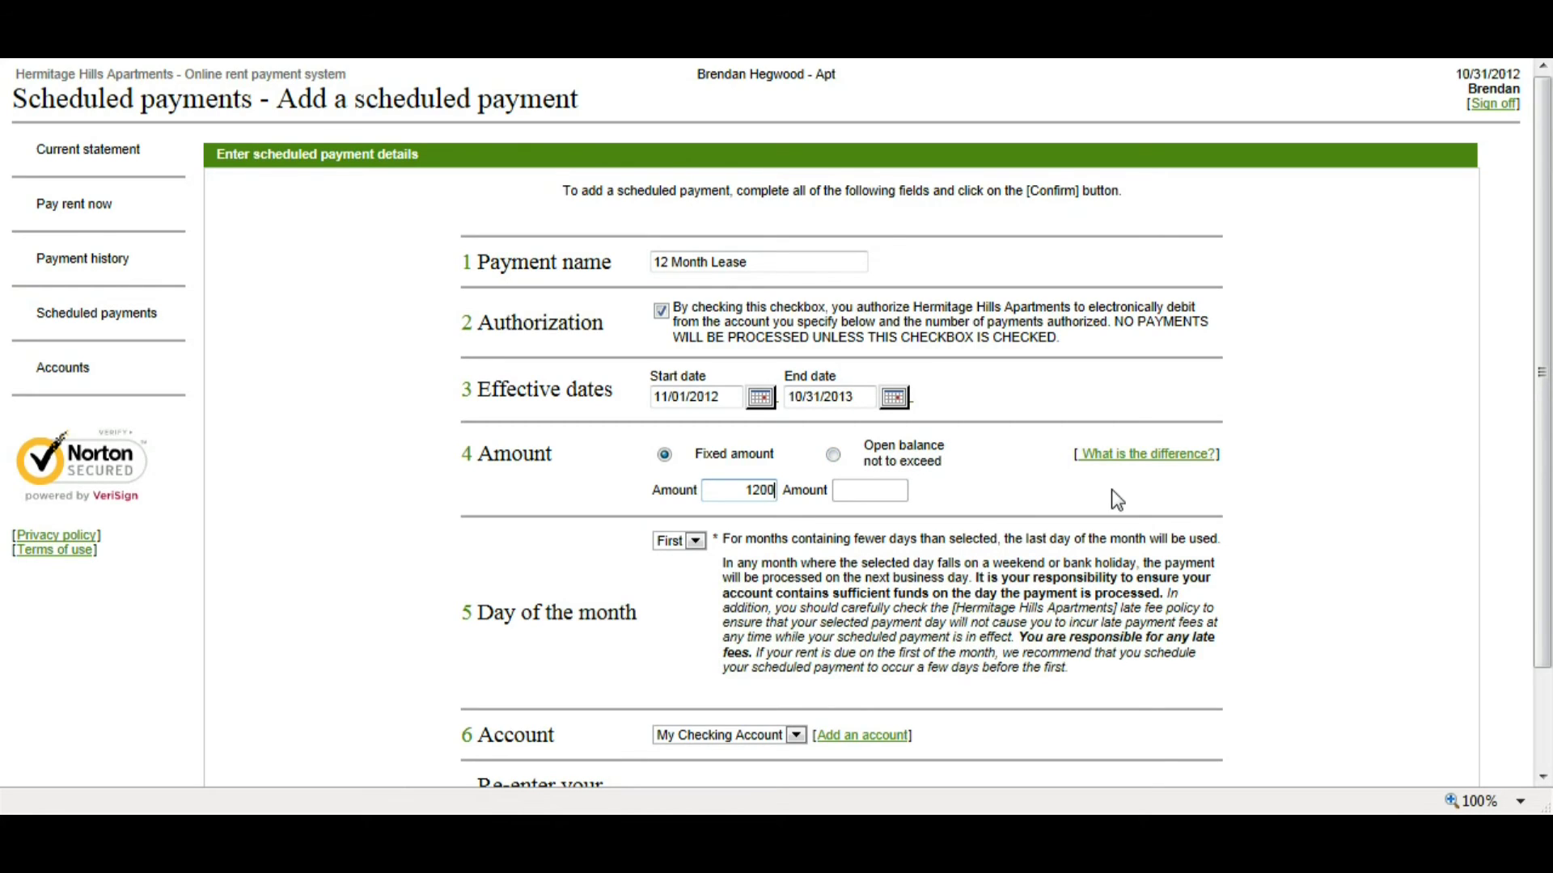
left_click(1133, 456)
Set the payment day to 4 and pay from My Checking Account.
scroll(557, 518, "down", 3)
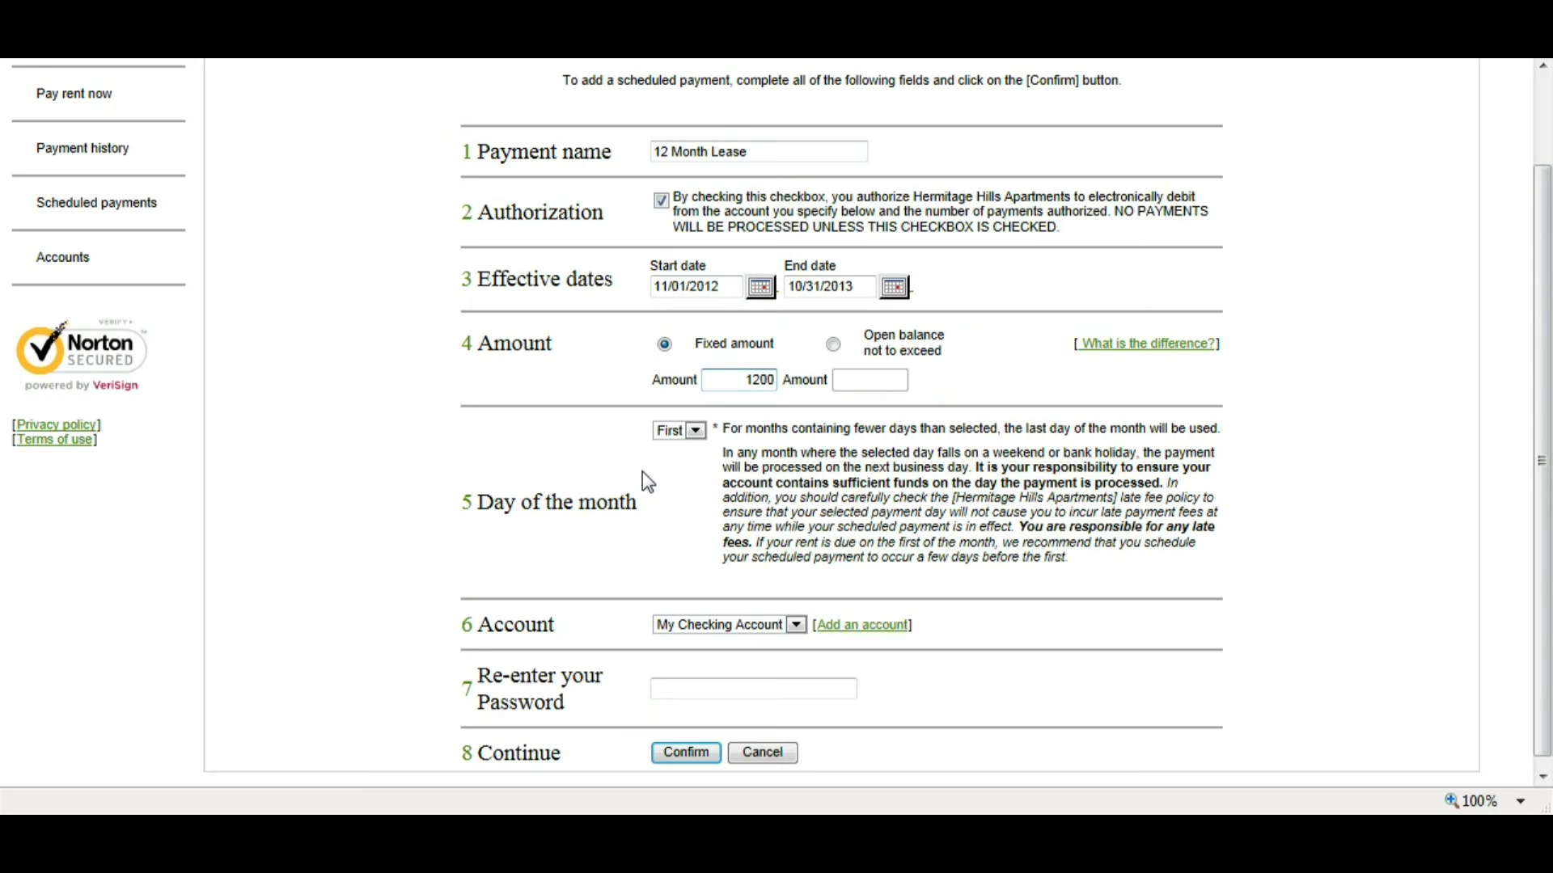
left_click(696, 432)
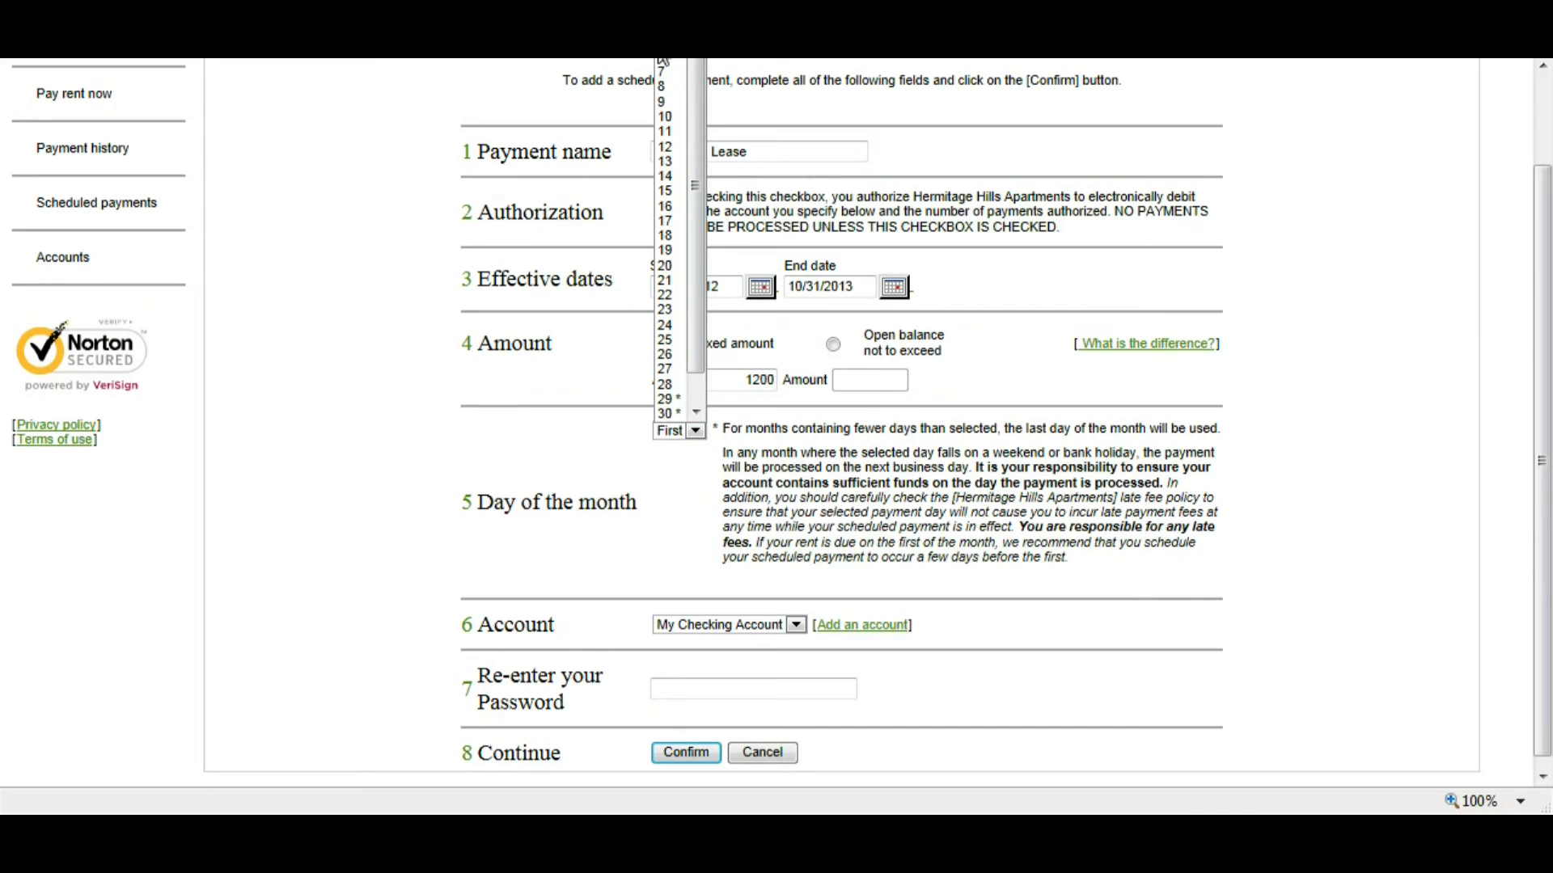
left_click(664, 28)
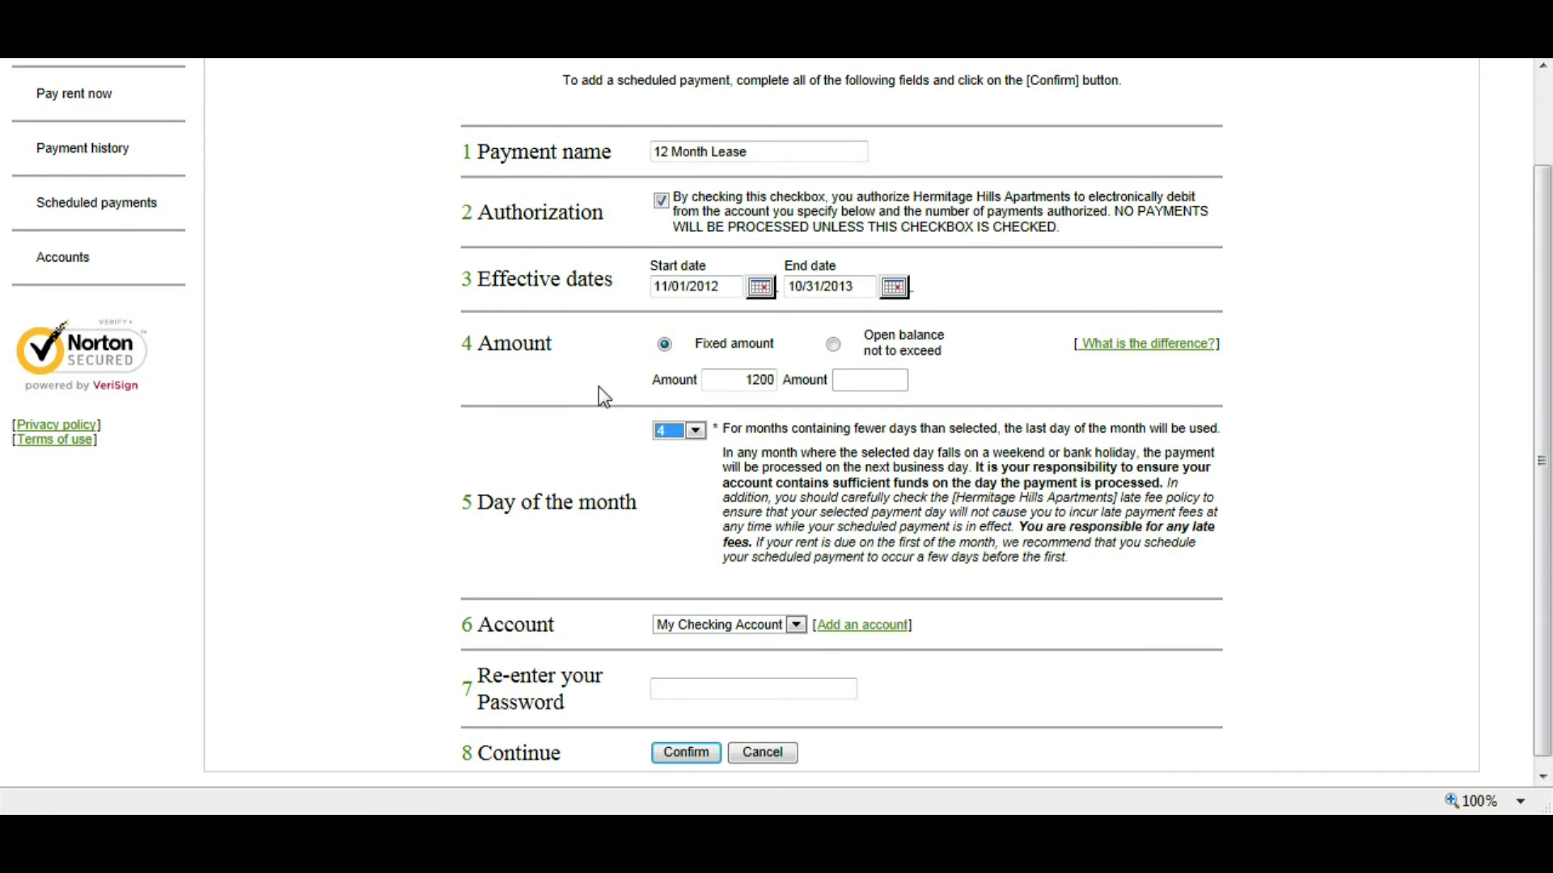
left_click(796, 626)
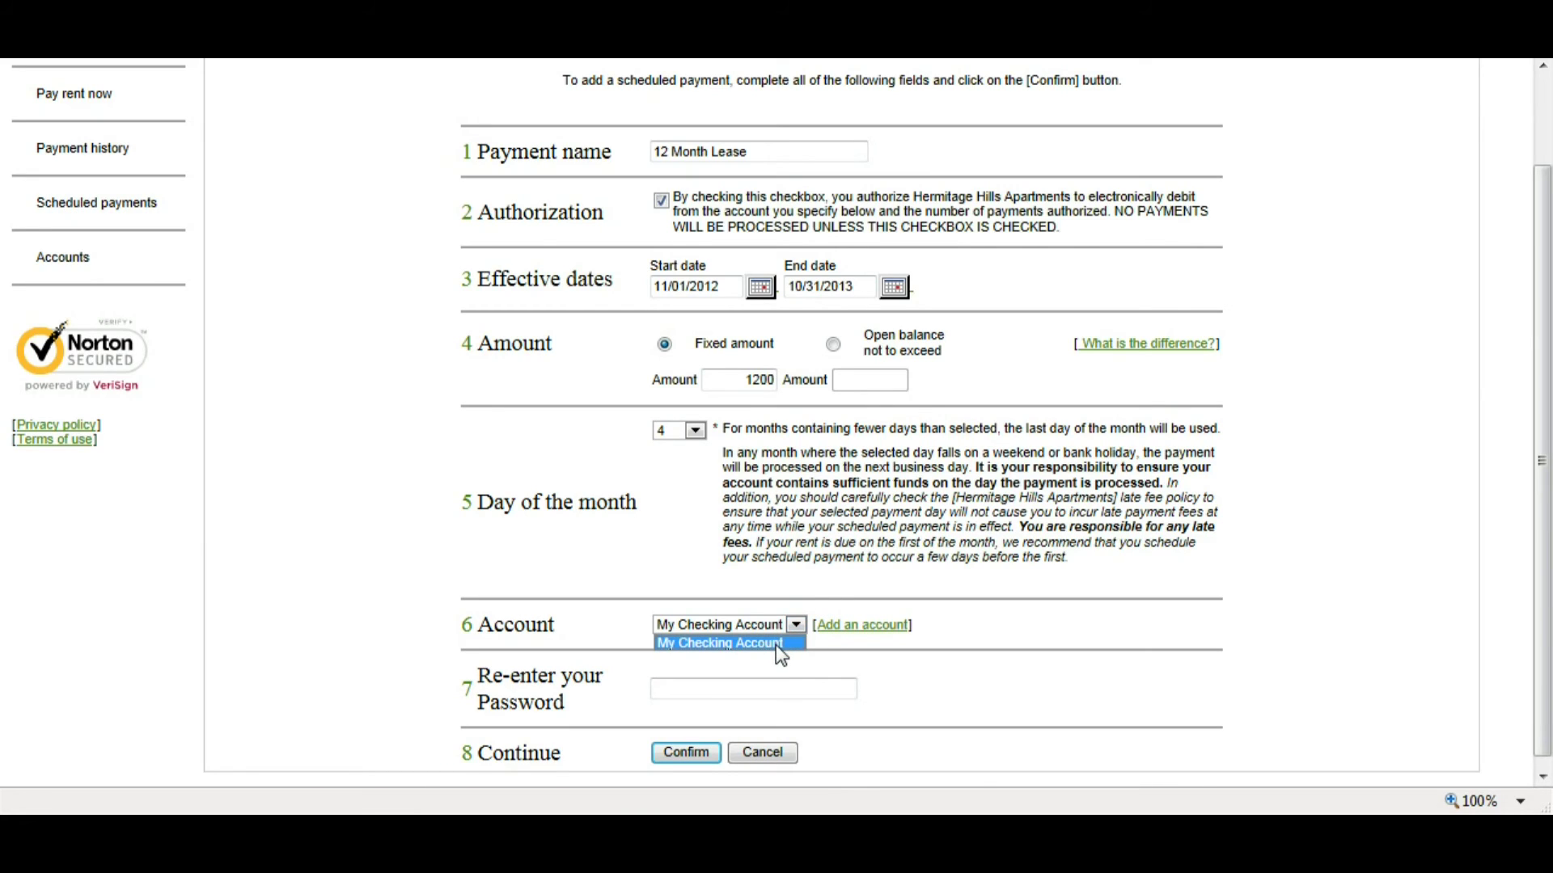
left_click(774, 643)
Re-enter the account password and submit the scheduled payment for review.
left_click(744, 697)
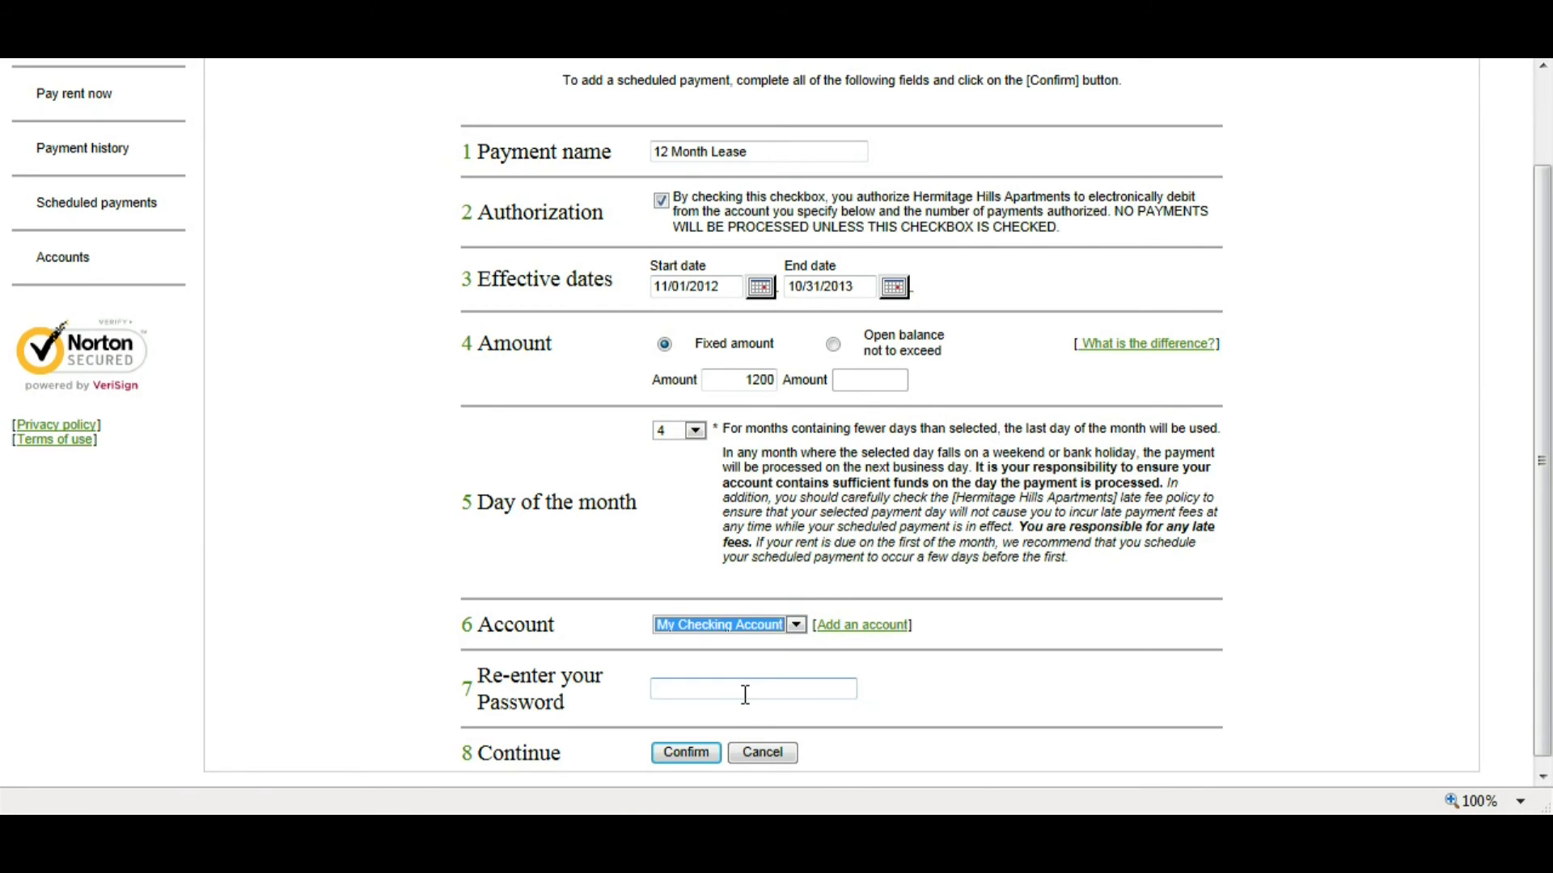
type("*****")
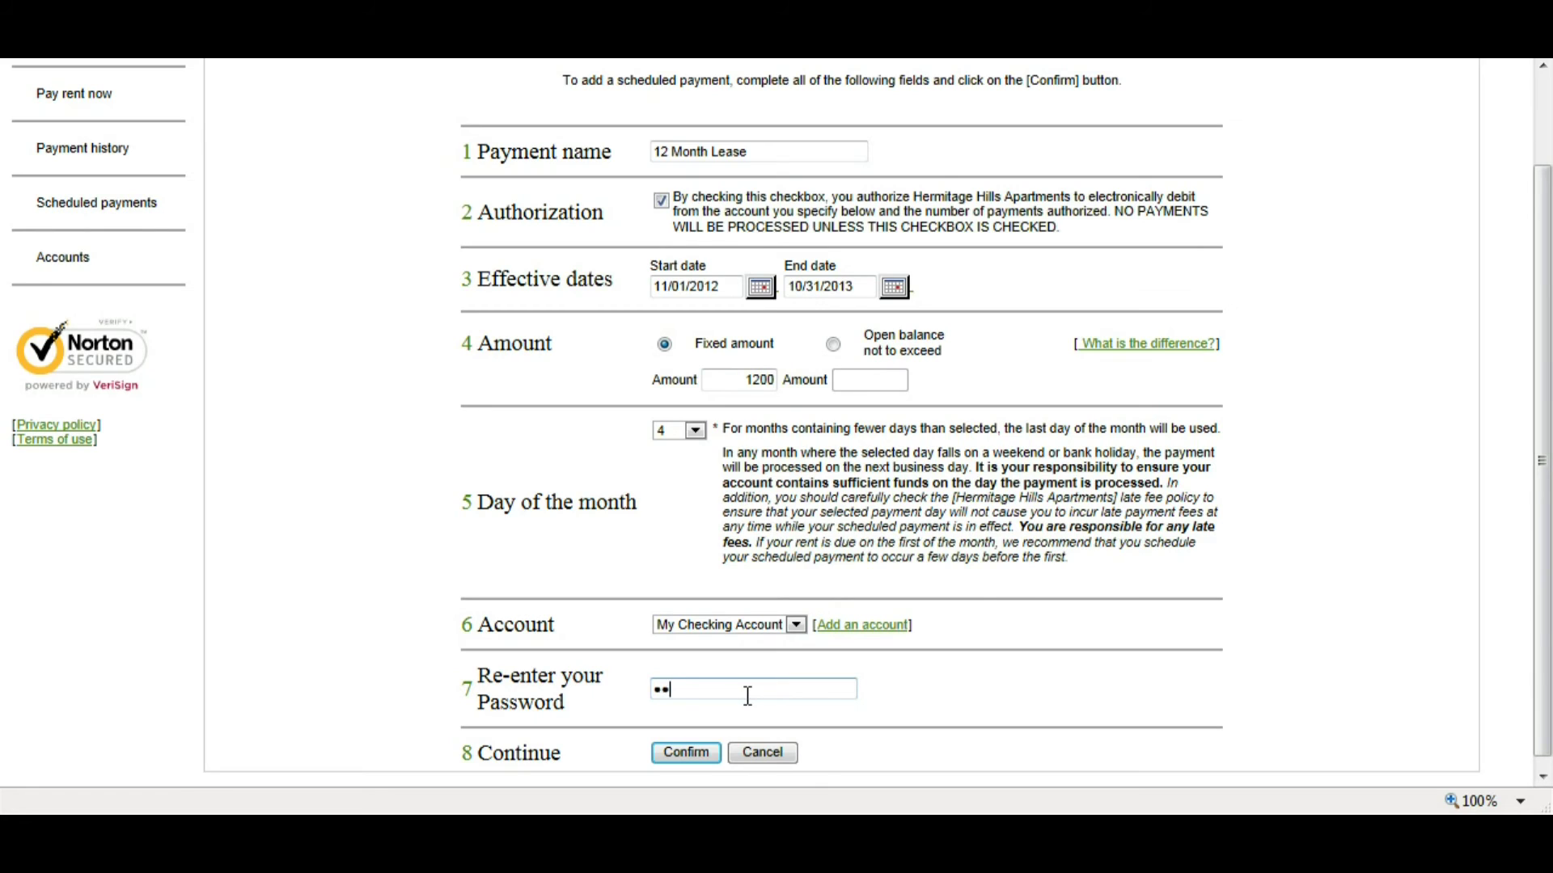
key("BackSpace")
key("BackSpace")
key("BackSpace")
key("BackSpace")
key("BackSpace")
type("***********")
left_click(681, 756)
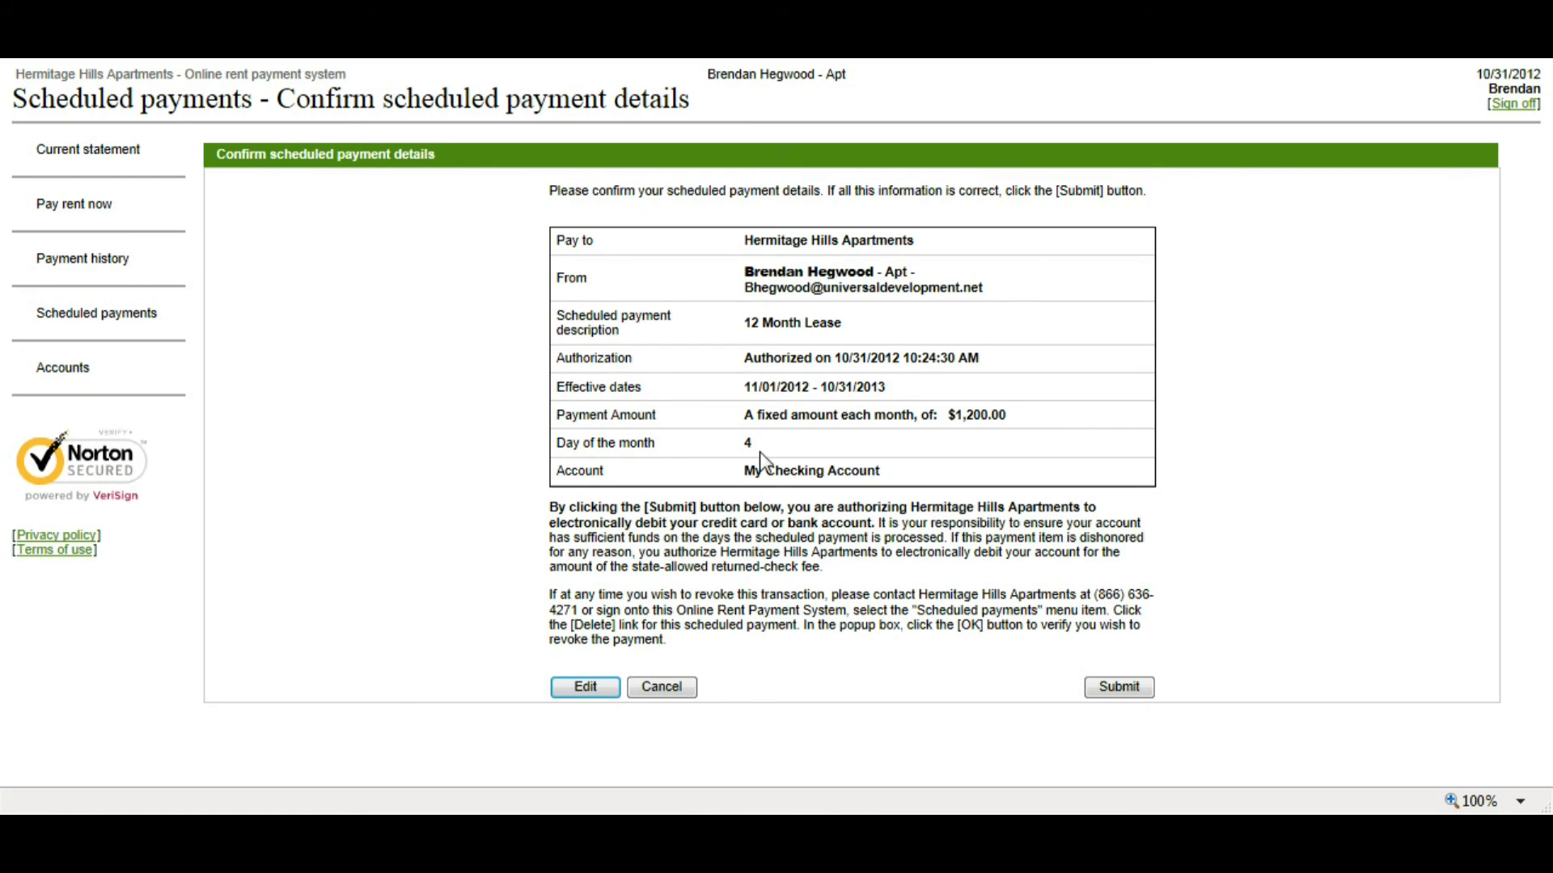
Confirm and save the 12 Month Lease scheduled payment of $1,200.00 on day 4.
left_click(1129, 689)
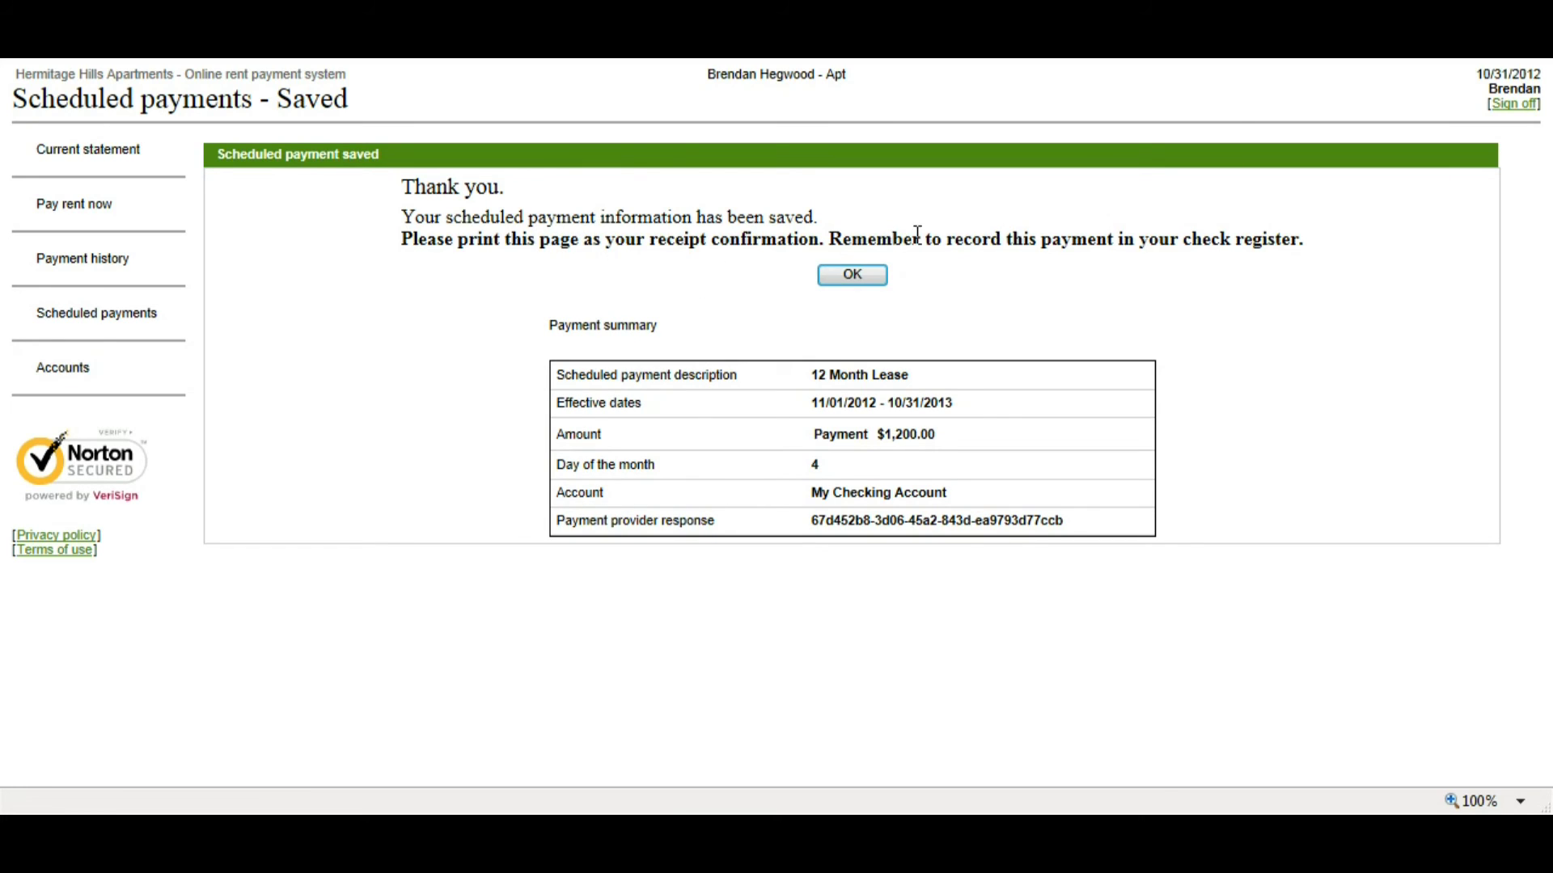
Acknowledge the saved 12 Month Lease receipt and go back to the scheduled payments list.
left_click(855, 275)
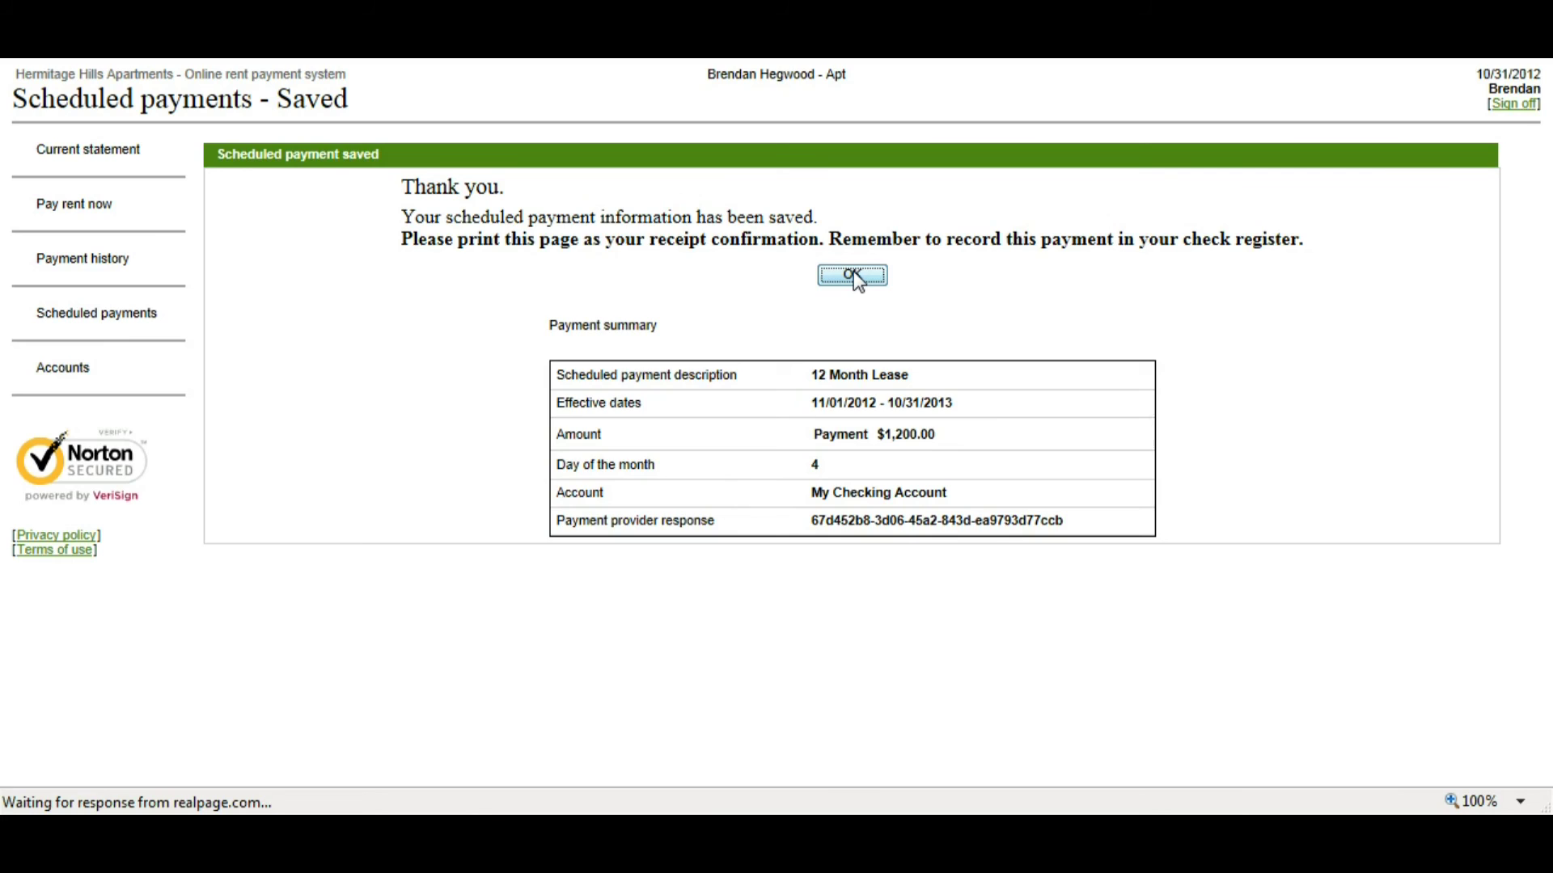